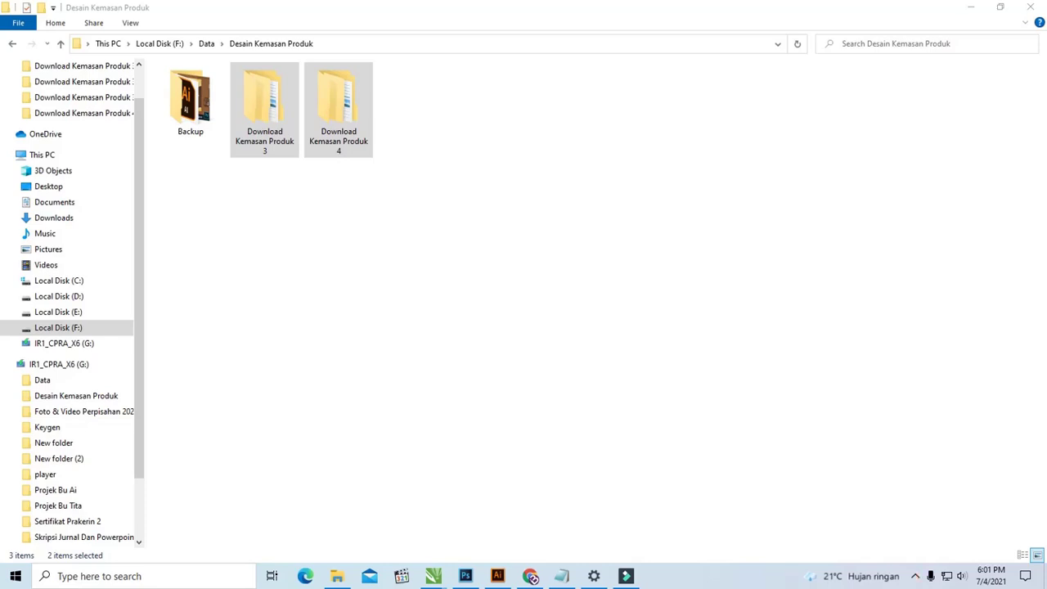
Open Download Kemasan Produk 3 and review its CorelDraw, Illustrator and Photoshop subfolders
double_click(265, 113)
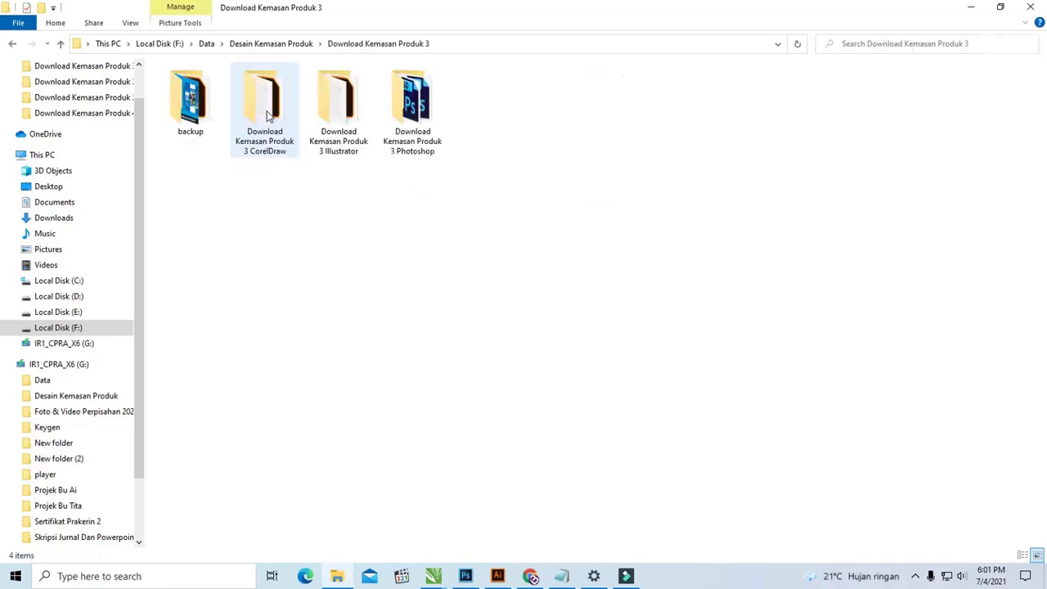
drag(459, 195, 232, 65)
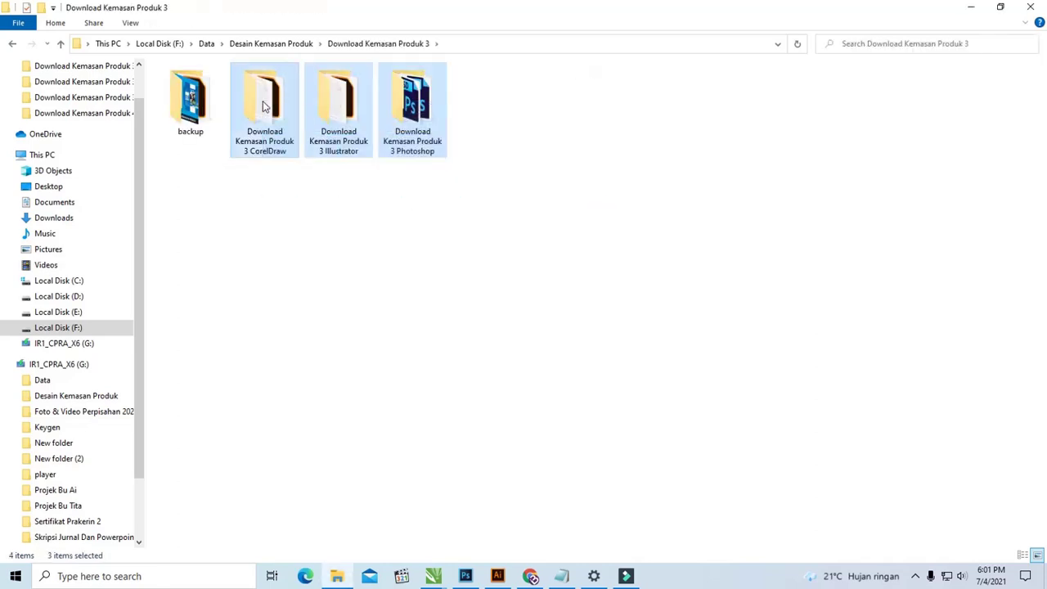
click(364, 285)
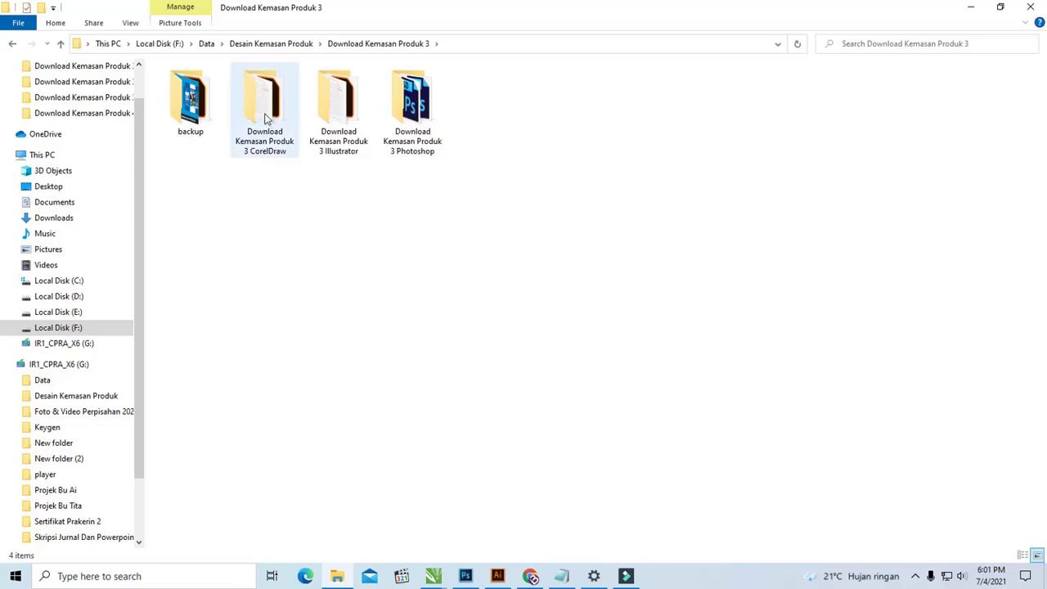
drag(478, 204, 281, 104)
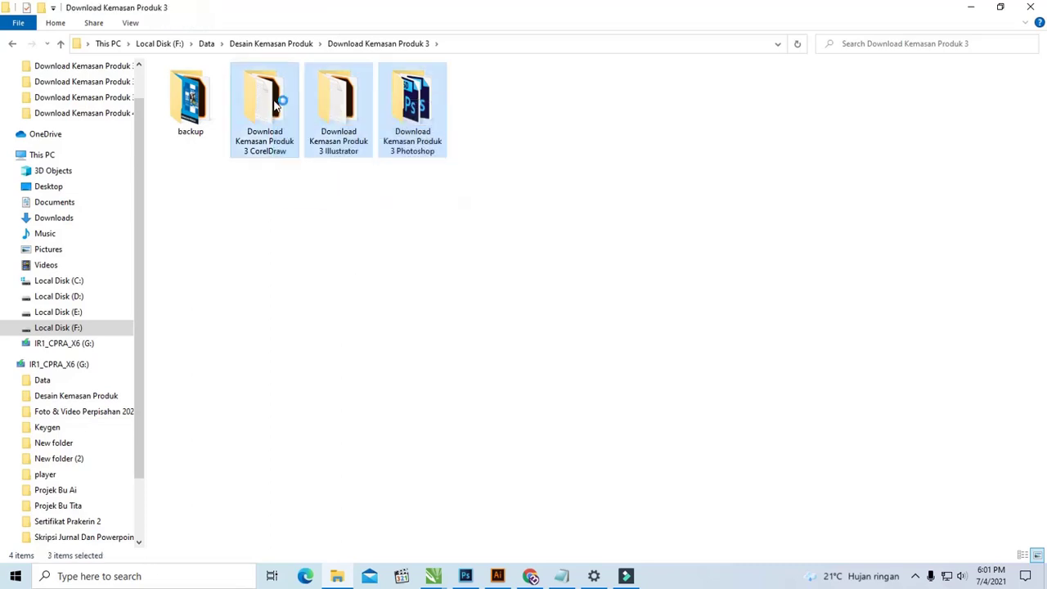
click(321, 233)
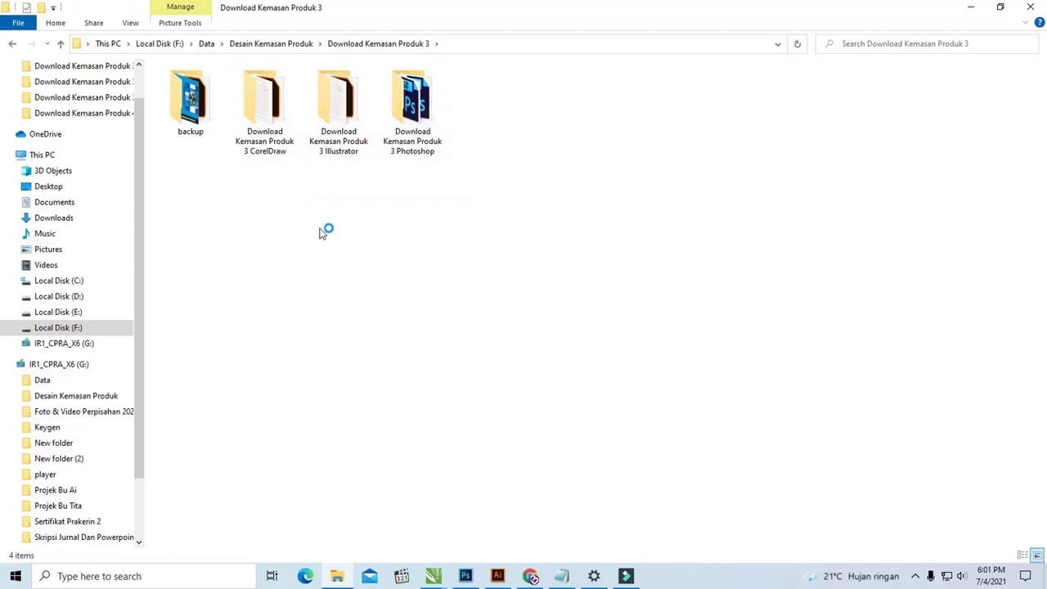
click(282, 123)
click(367, 135)
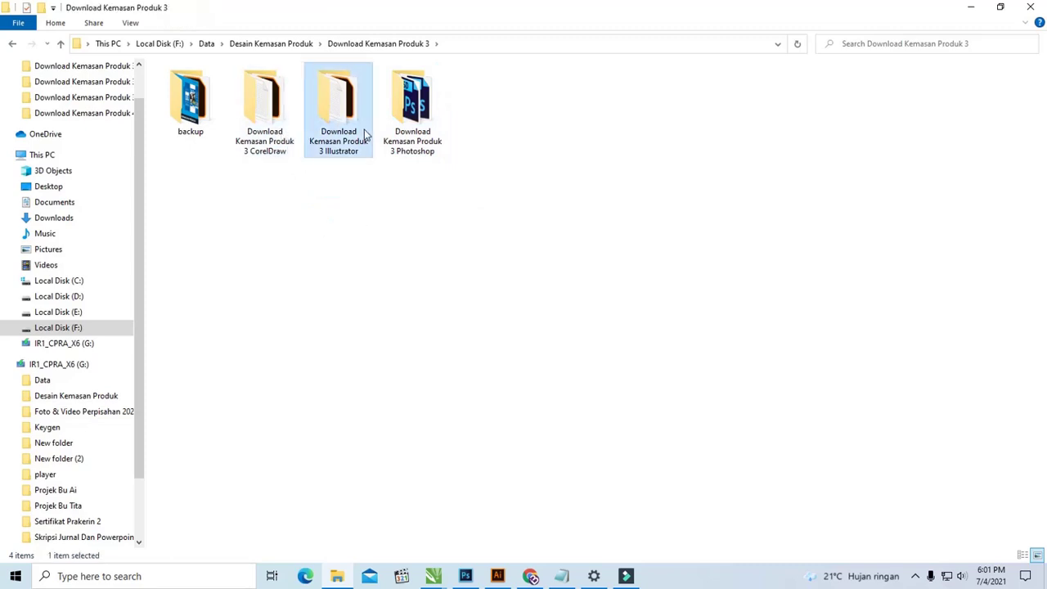
click(415, 137)
click(381, 210)
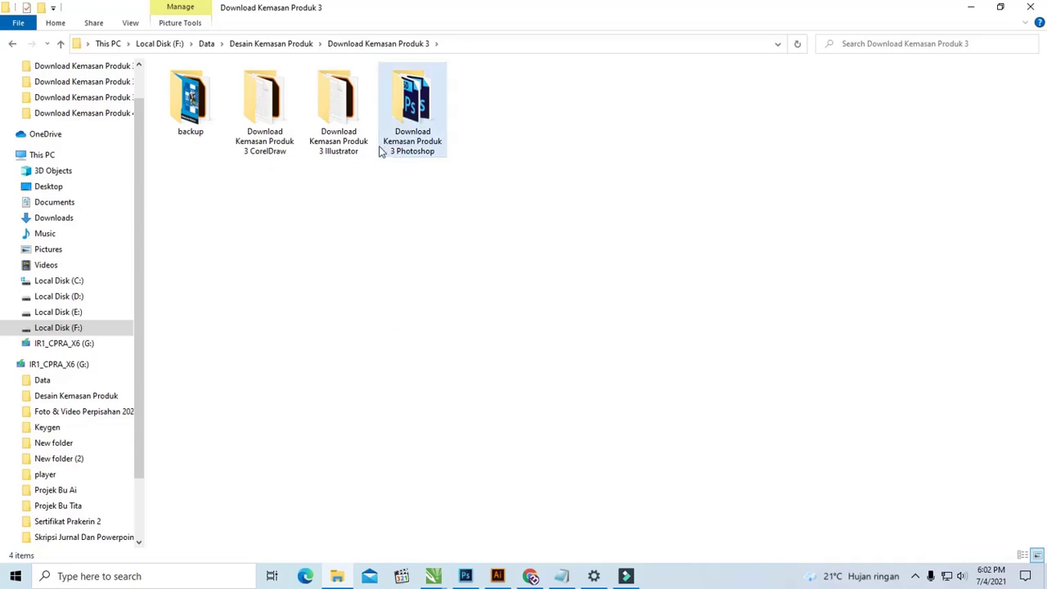
Open Download Kemasan Produk 4, review its three subfolders, then switch to Photoshop
click(302, 43)
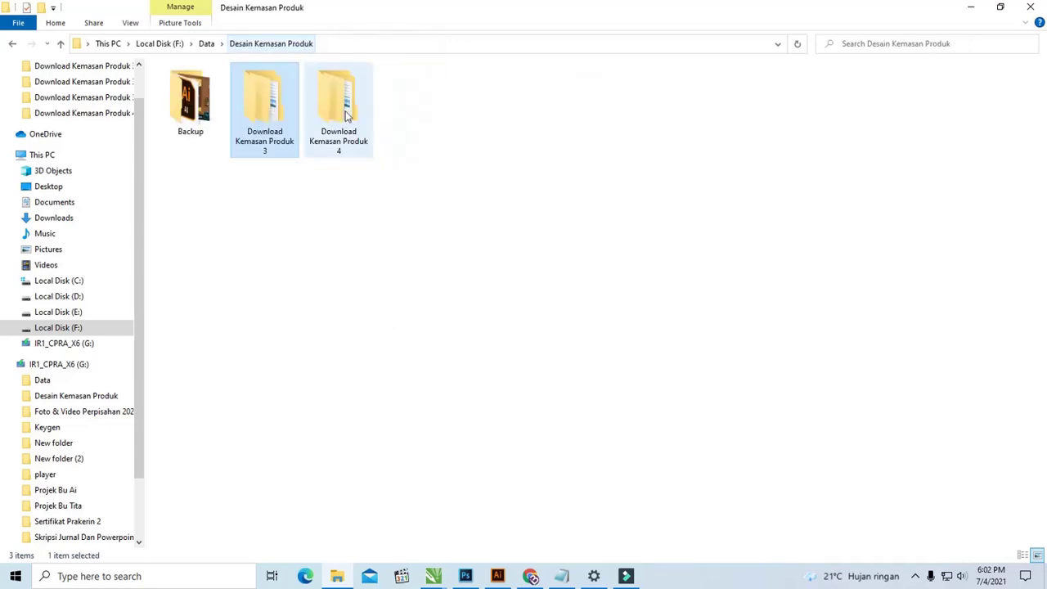
double_click(346, 116)
drag(612, 194, 350, 141)
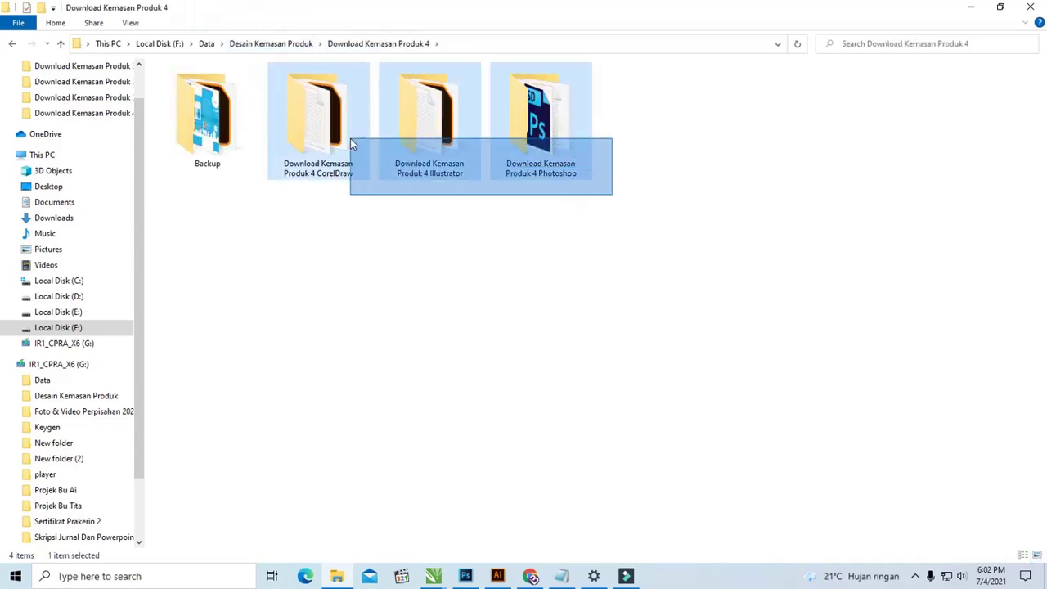
click(562, 398)
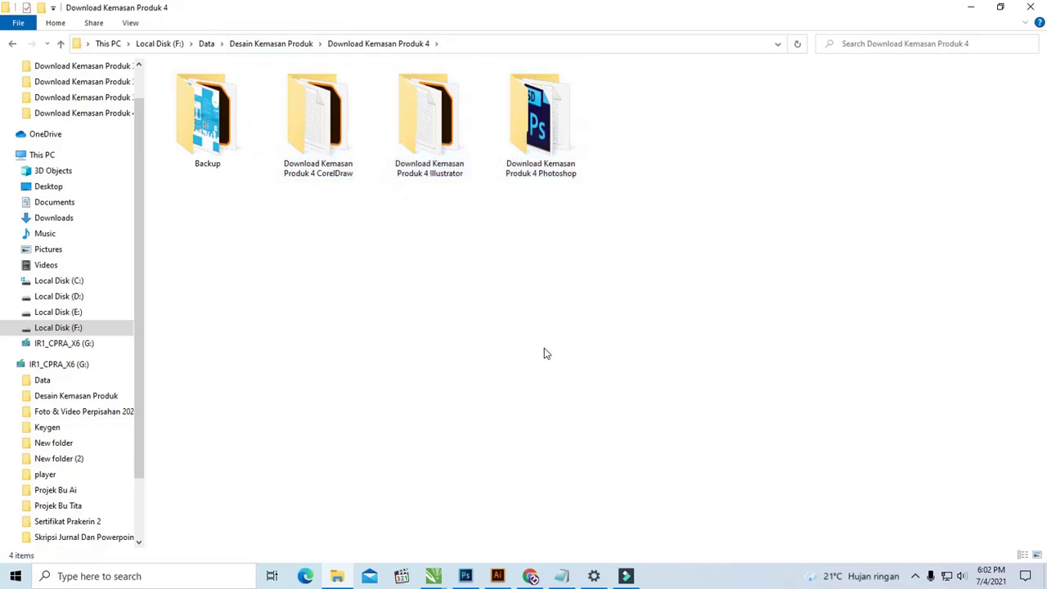
click(465, 576)
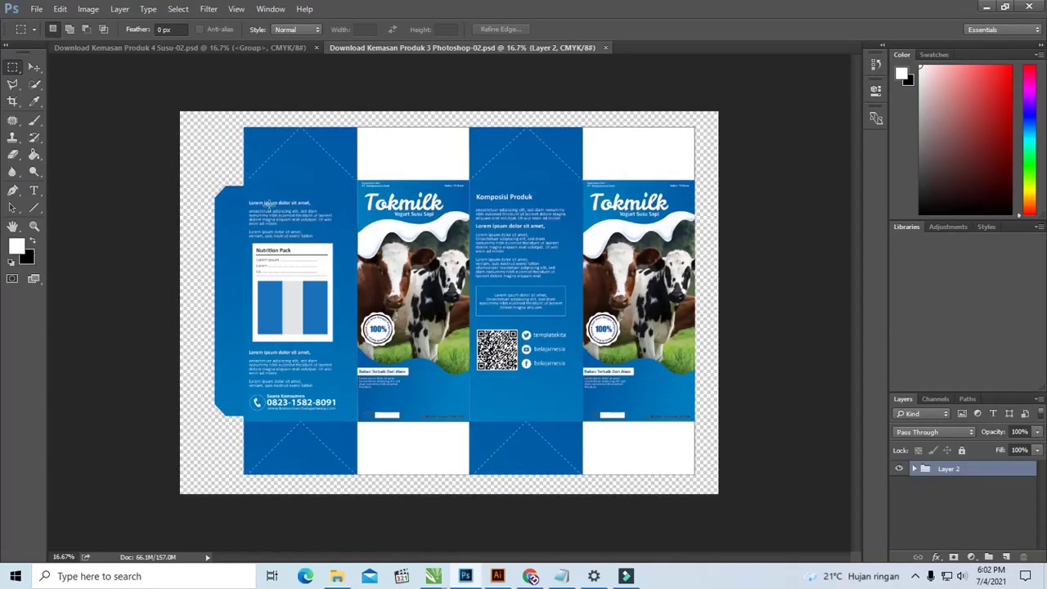
Compare the Produk 4 Susu-02 and Produk 3 Photoshop-02 documents, then bring up the licence notes
click(34, 67)
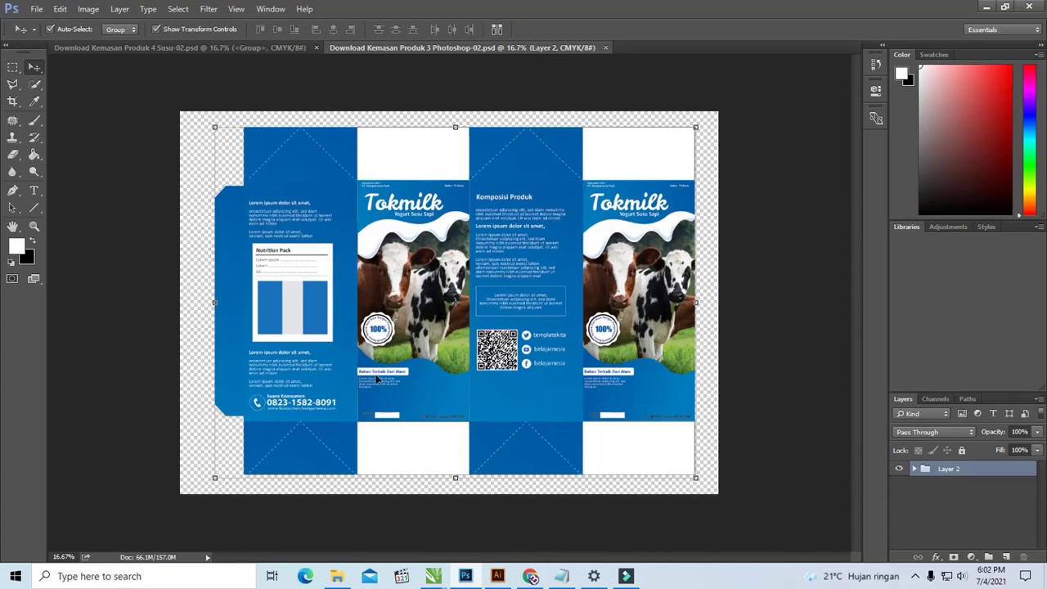
click(561, 575)
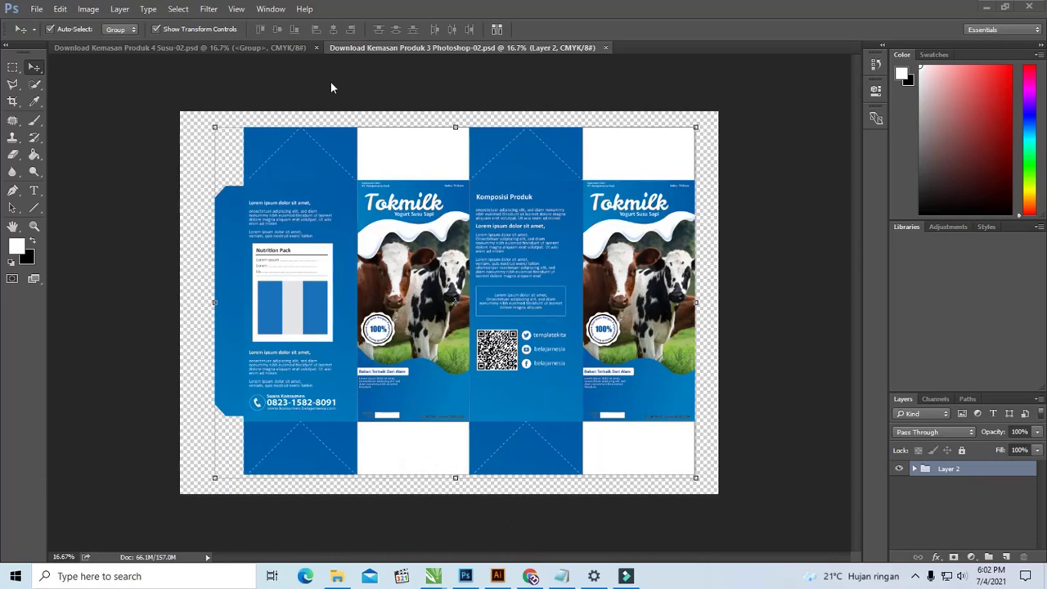
click(266, 47)
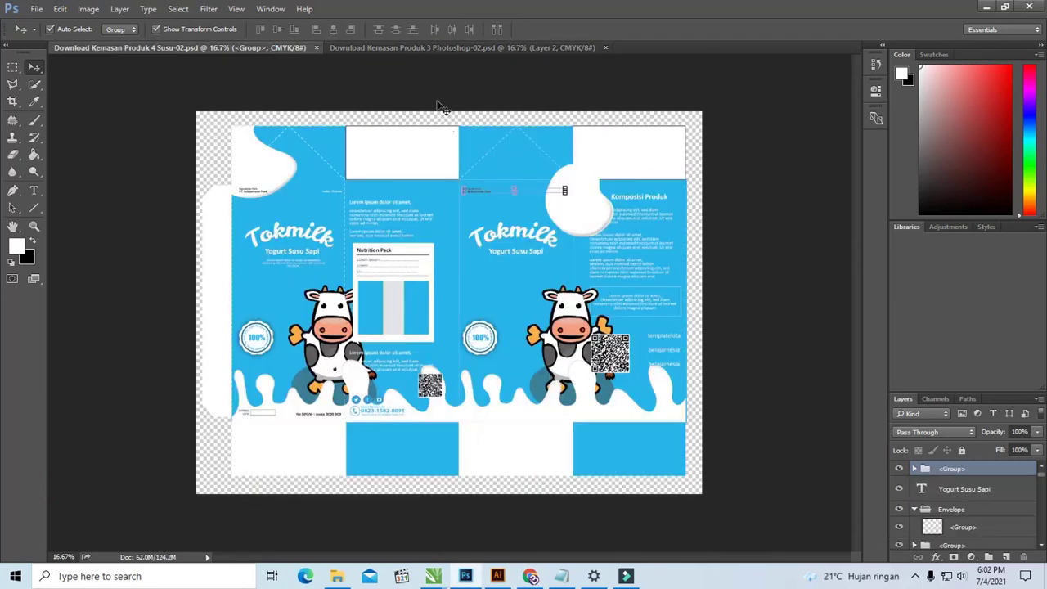
click(417, 49)
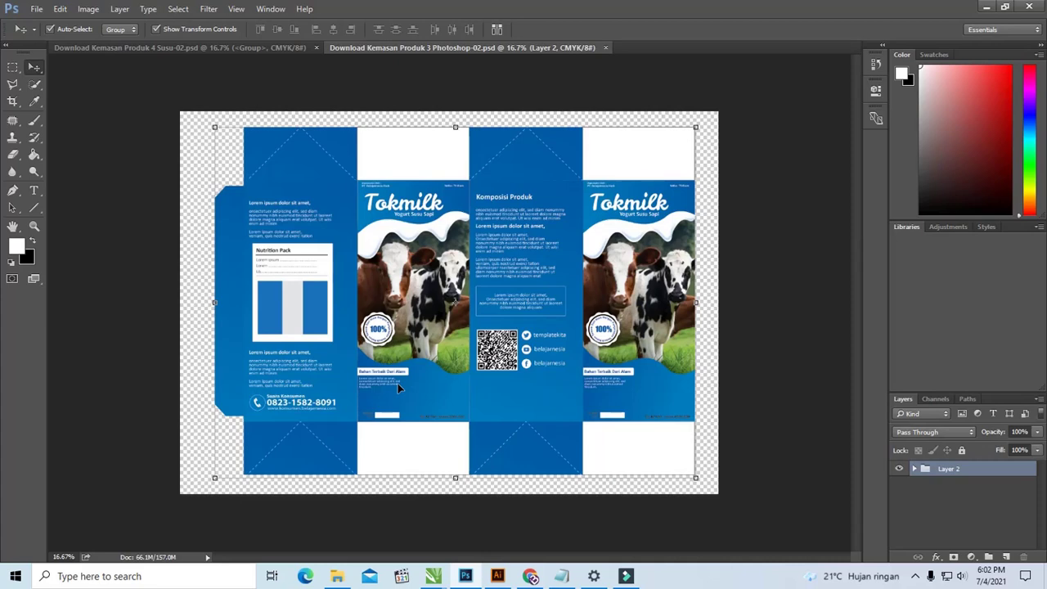
key(alt+Tab)
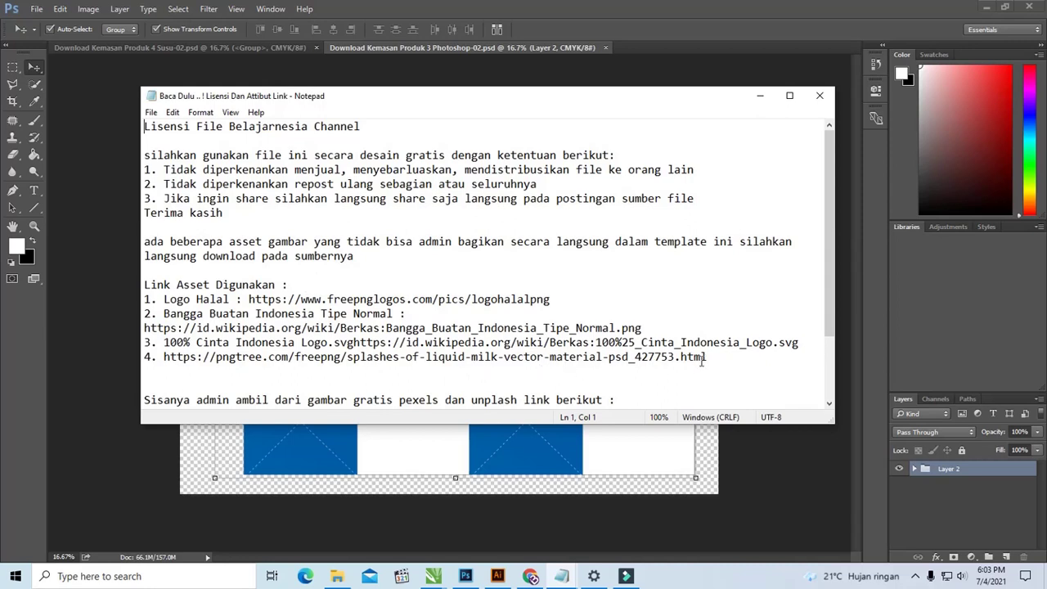
Copy the pngtree liquid-milk-splash URL from item 4 of the asset links
drag(703, 357, 165, 359)
right_click(165, 360)
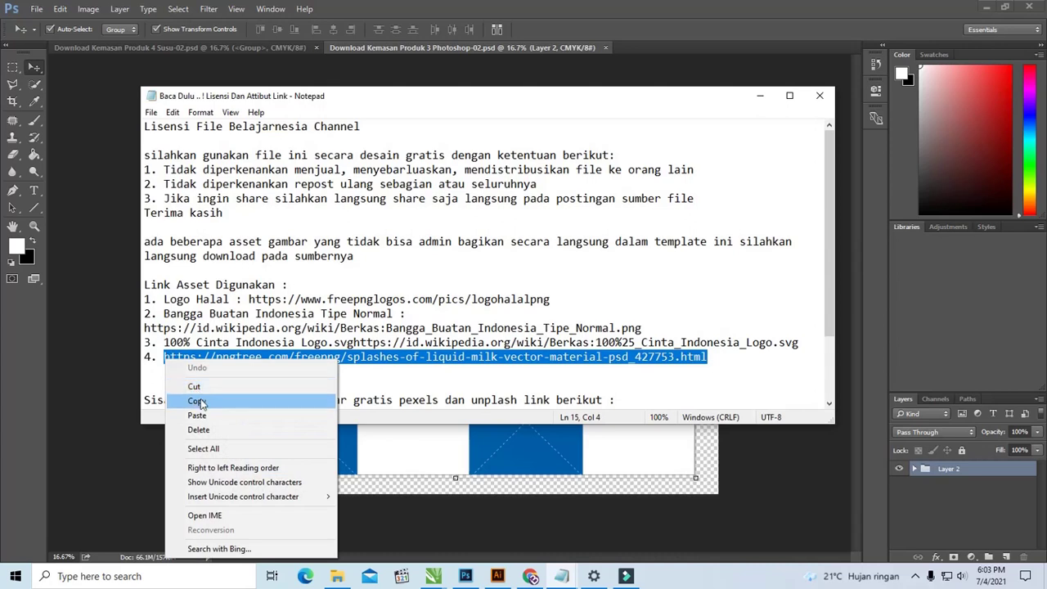
click(197, 401)
click(203, 357)
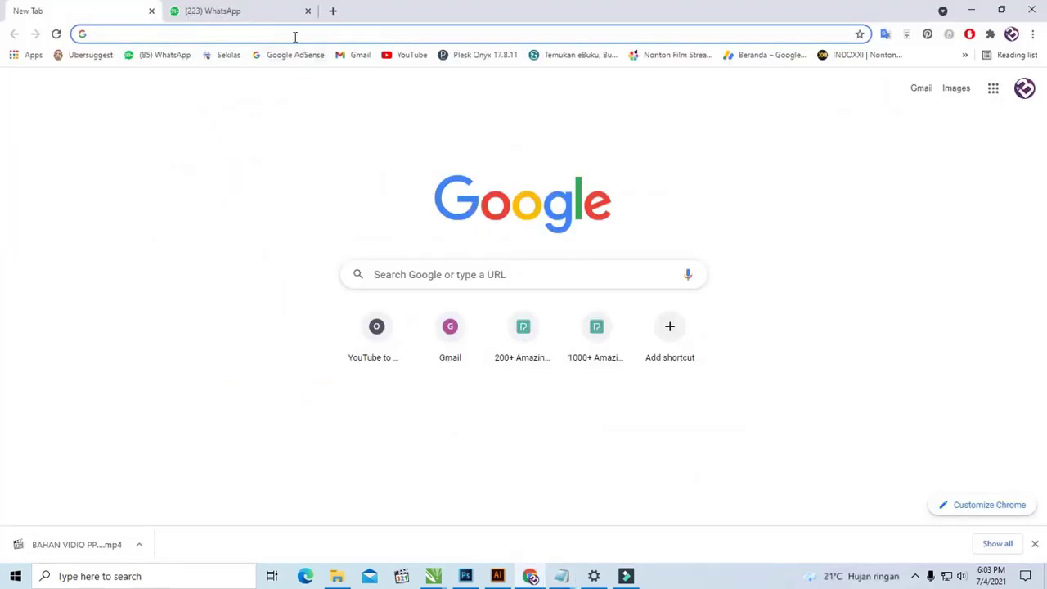
Load the pngtree Splashes Of Liquid Milk page in Chrome, look it over, then close Notepad
right_click(294, 35)
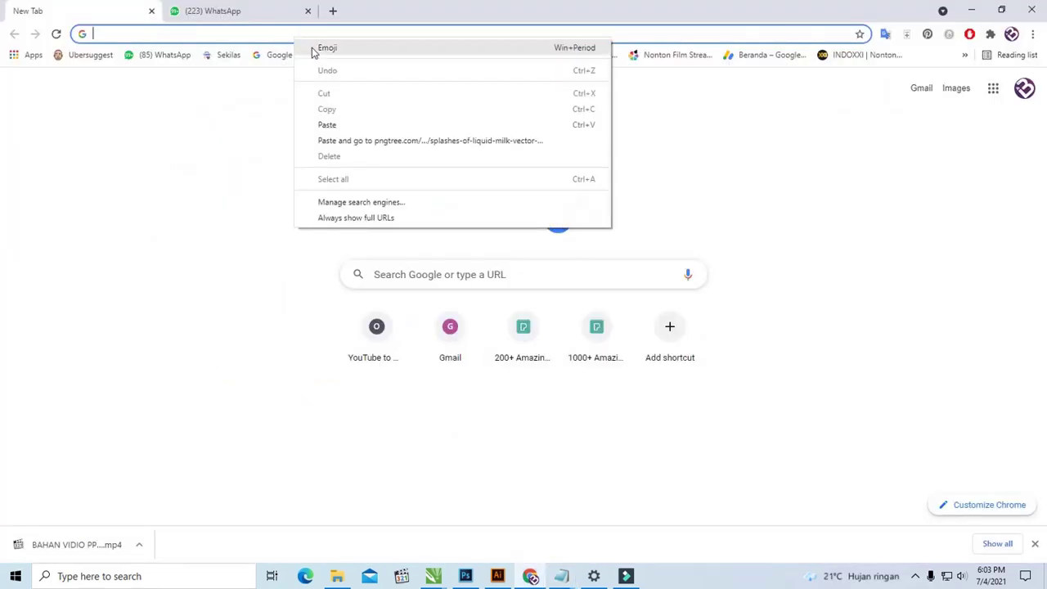
click(357, 125)
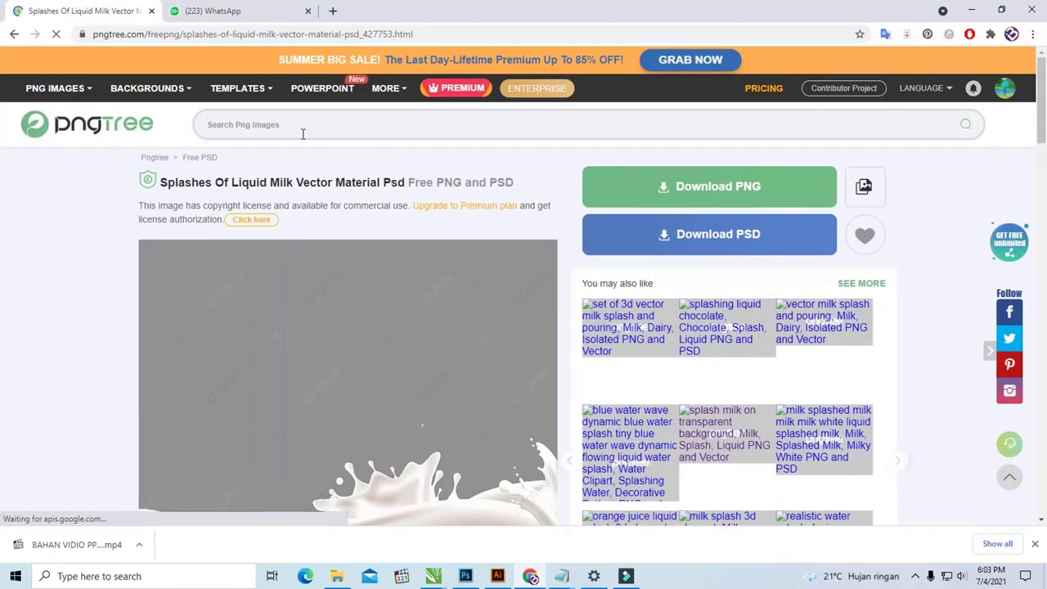
scroll(480, 252, down, 2)
scroll(477, 241, down, 1)
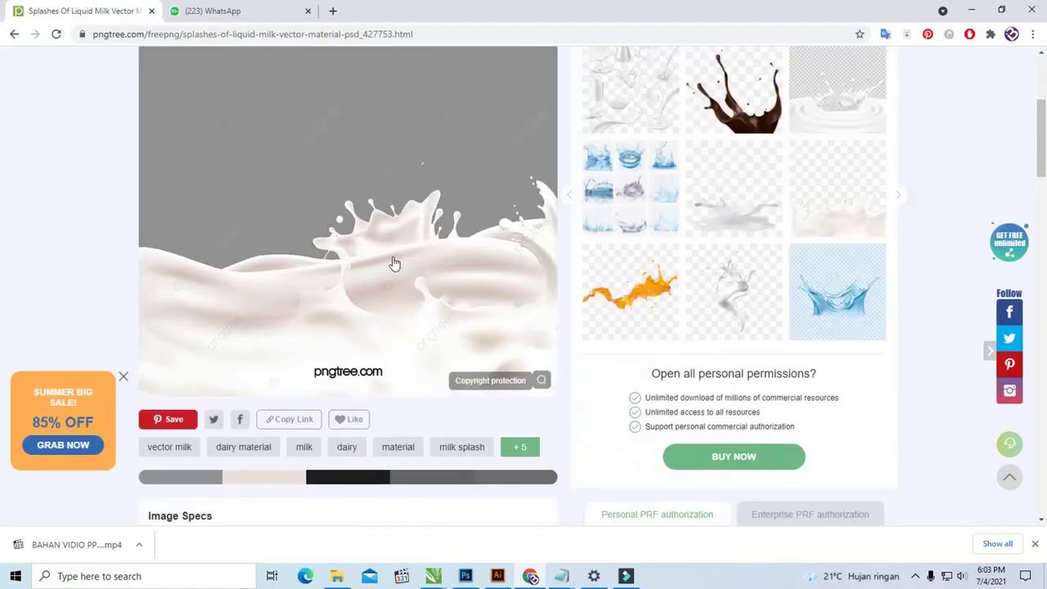
scroll(384, 237, up, 2)
scroll(474, 246, up, 1)
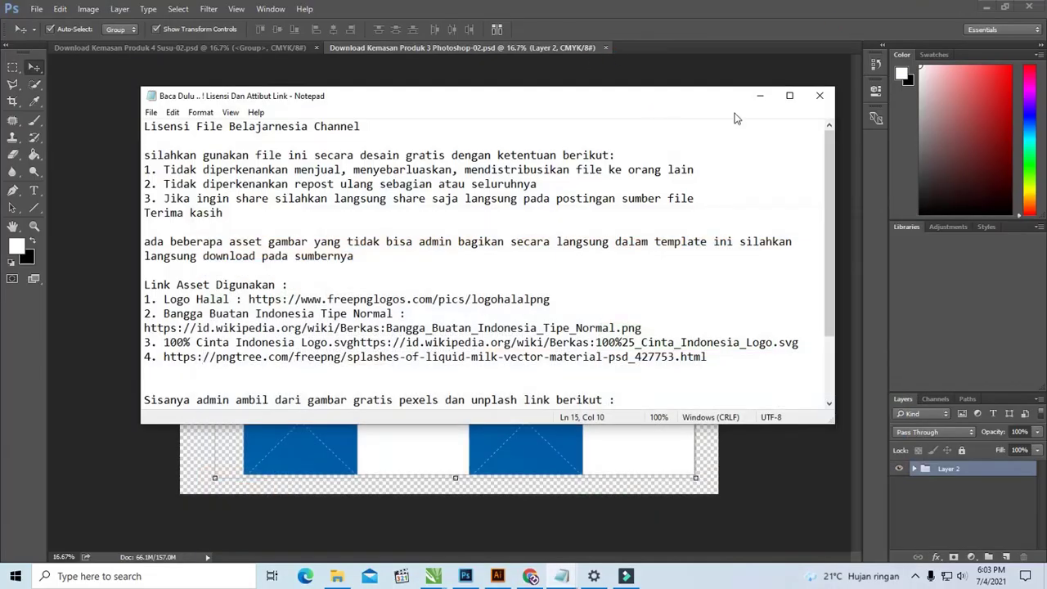
click(760, 97)
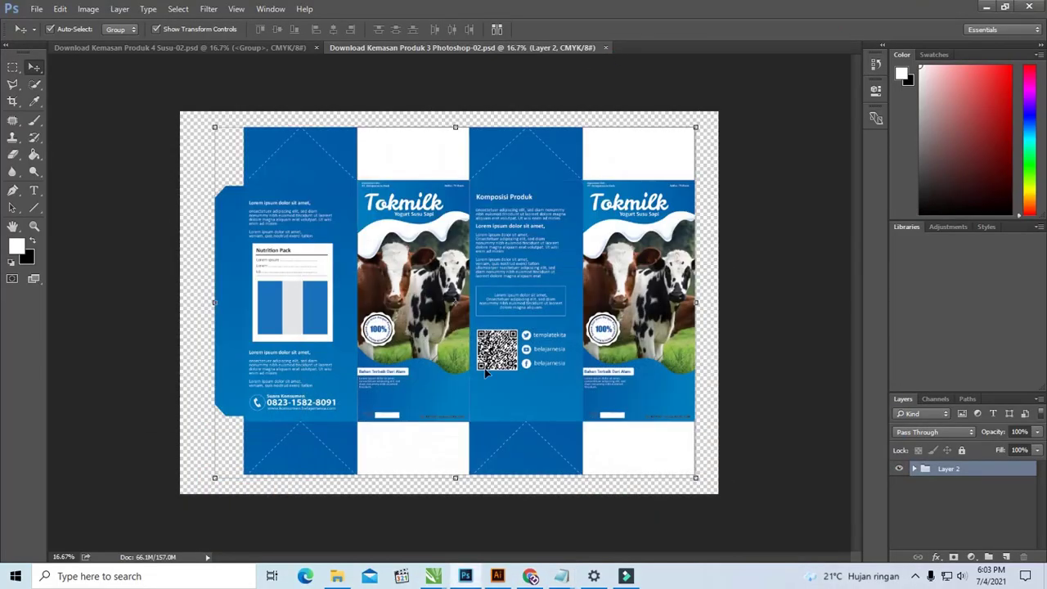
click(497, 576)
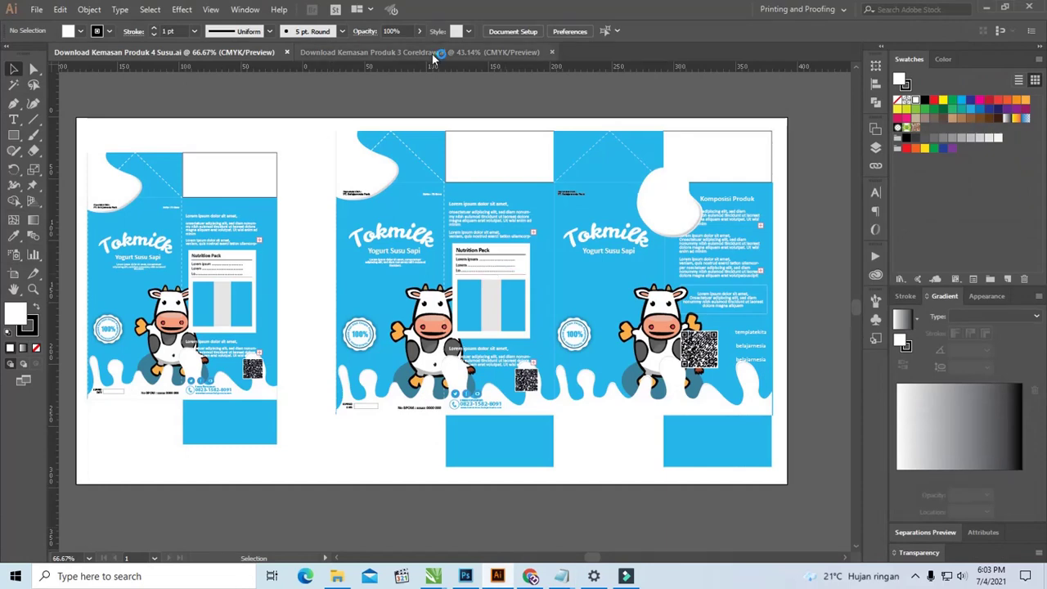
click(434, 54)
click(229, 52)
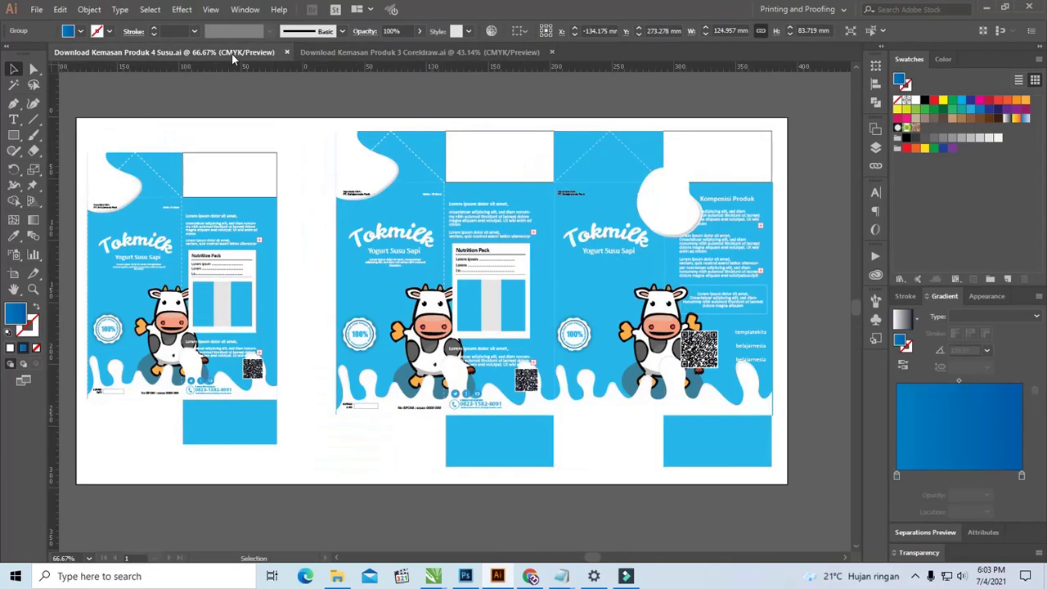
click(430, 319)
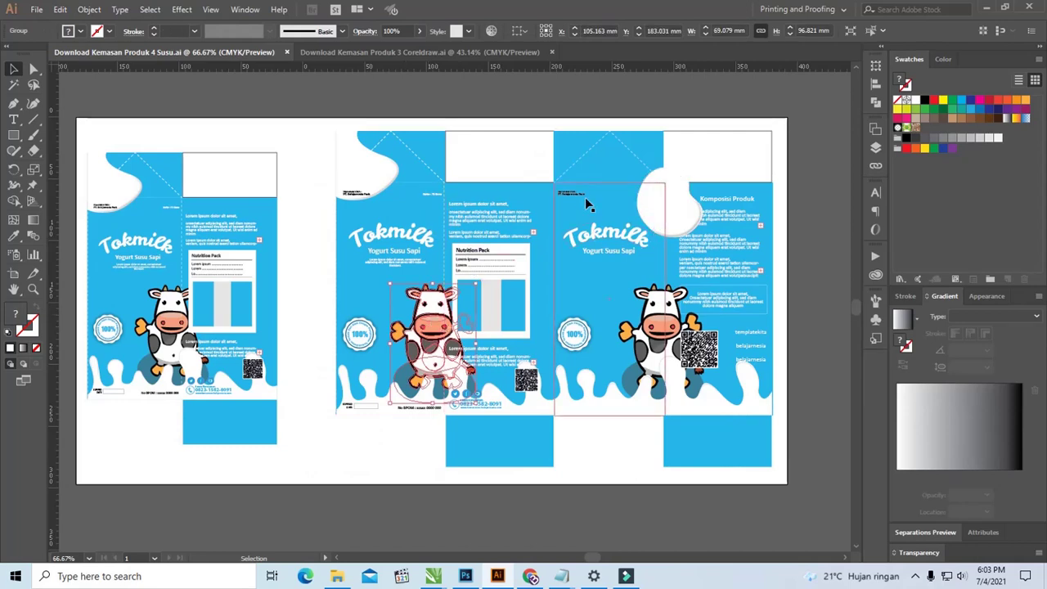
click(876, 147)
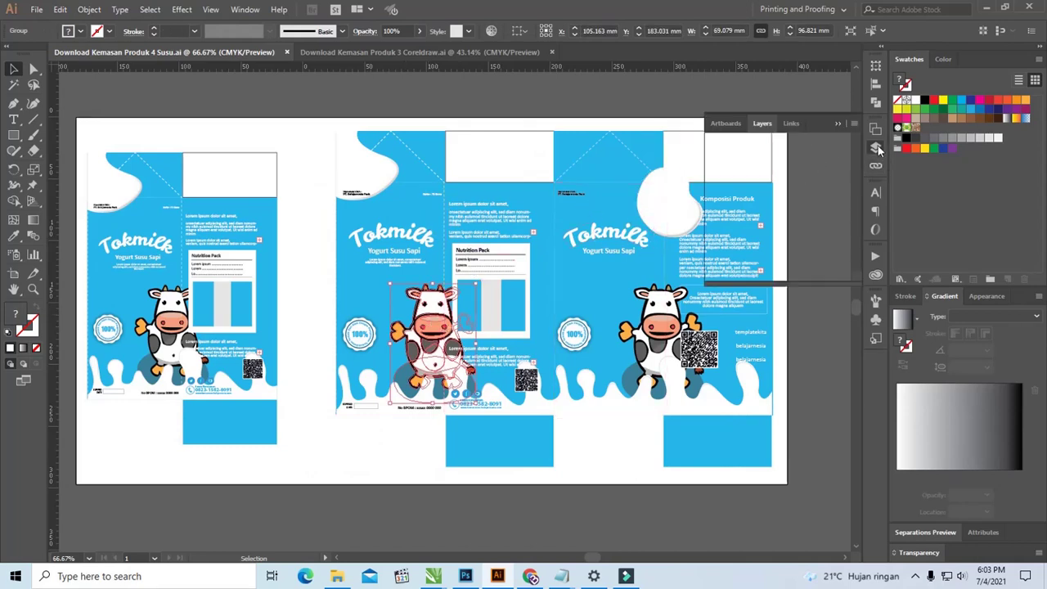
click(745, 144)
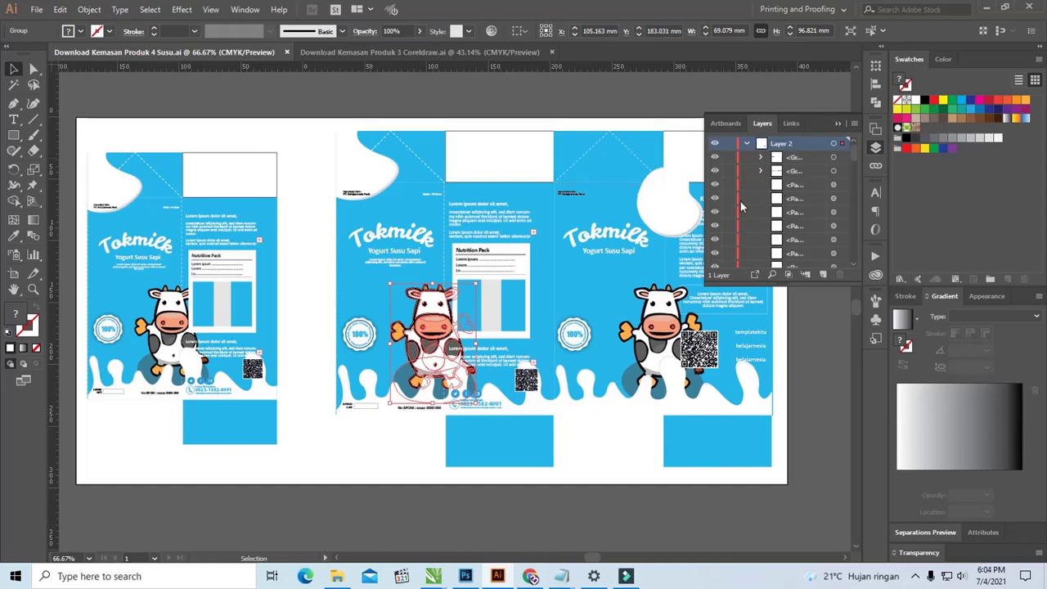
click(605, 235)
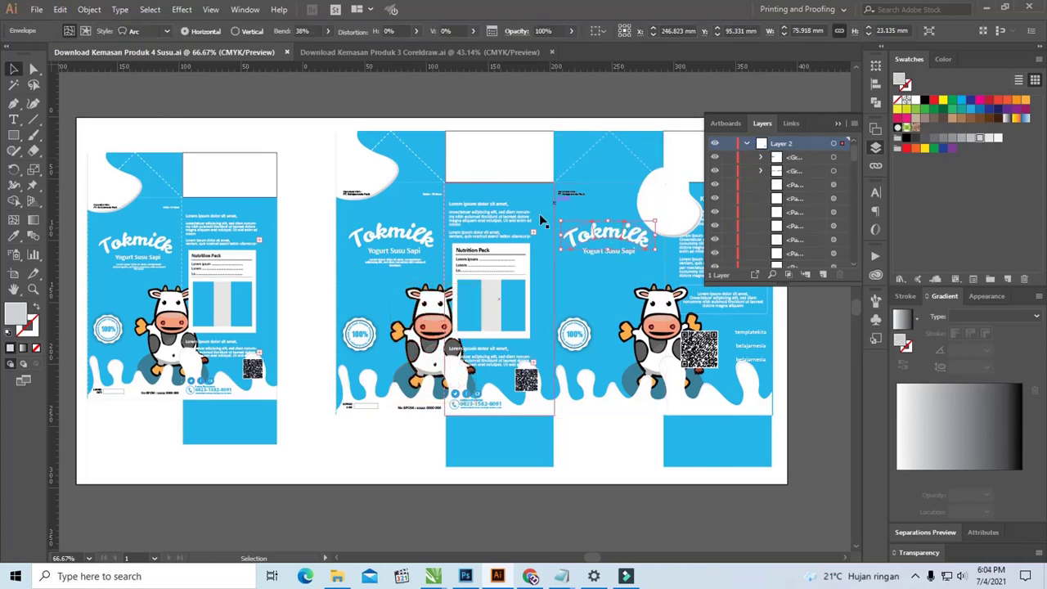
click(464, 575)
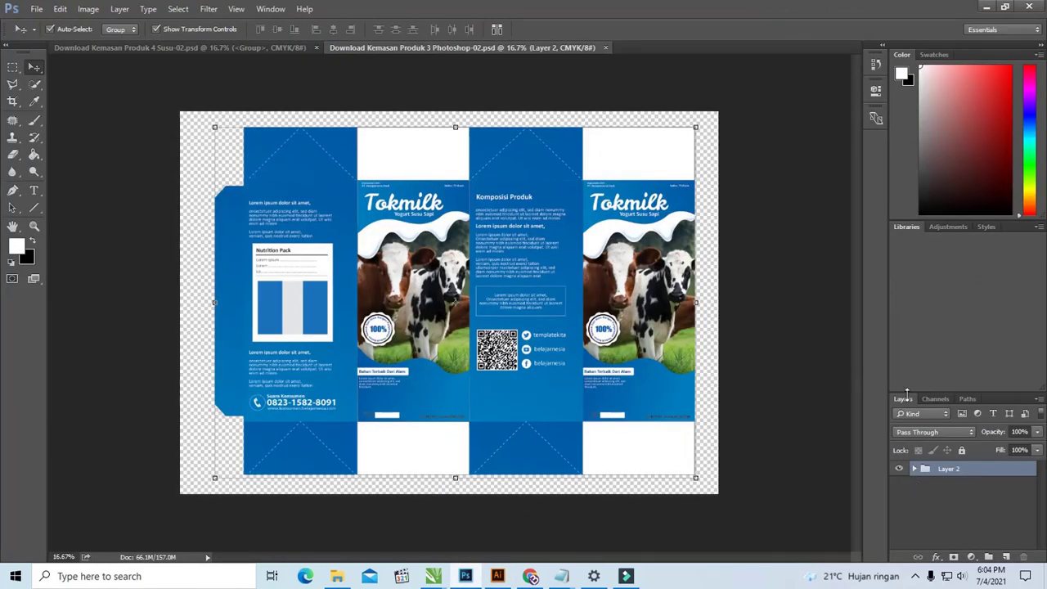
Float and enlarge the Layers panel, expand Layer 2, and inspect the belajarnesia text layer
drag(902, 398, 749, 118)
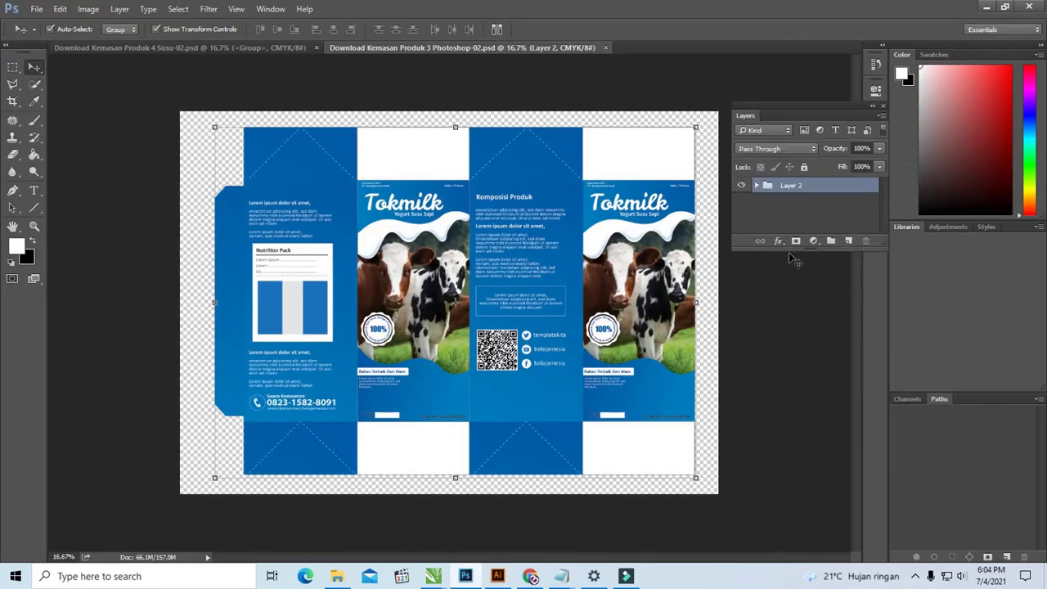
drag(792, 277, 793, 376)
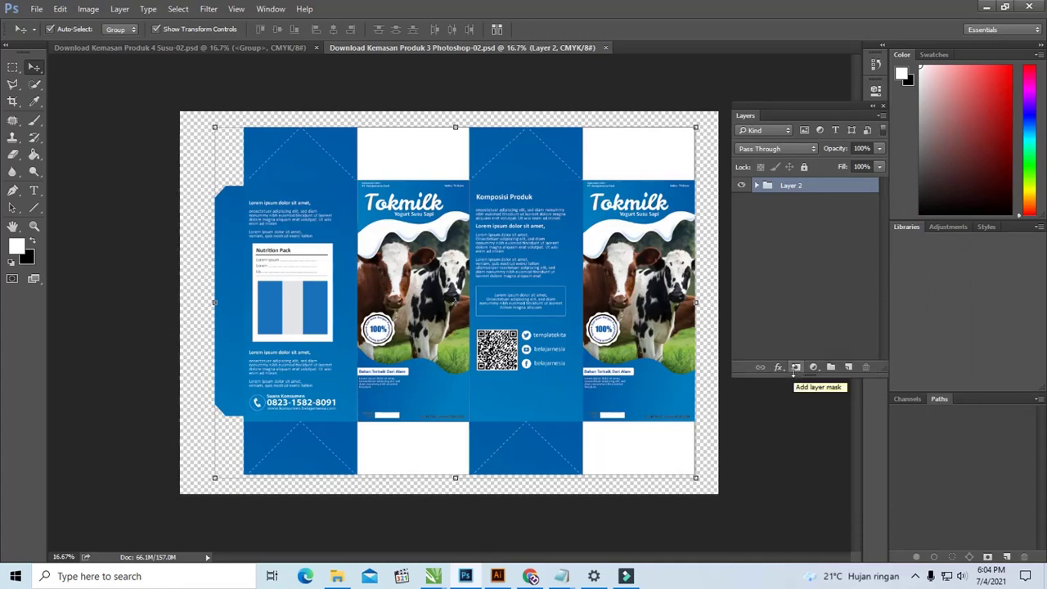
click(756, 185)
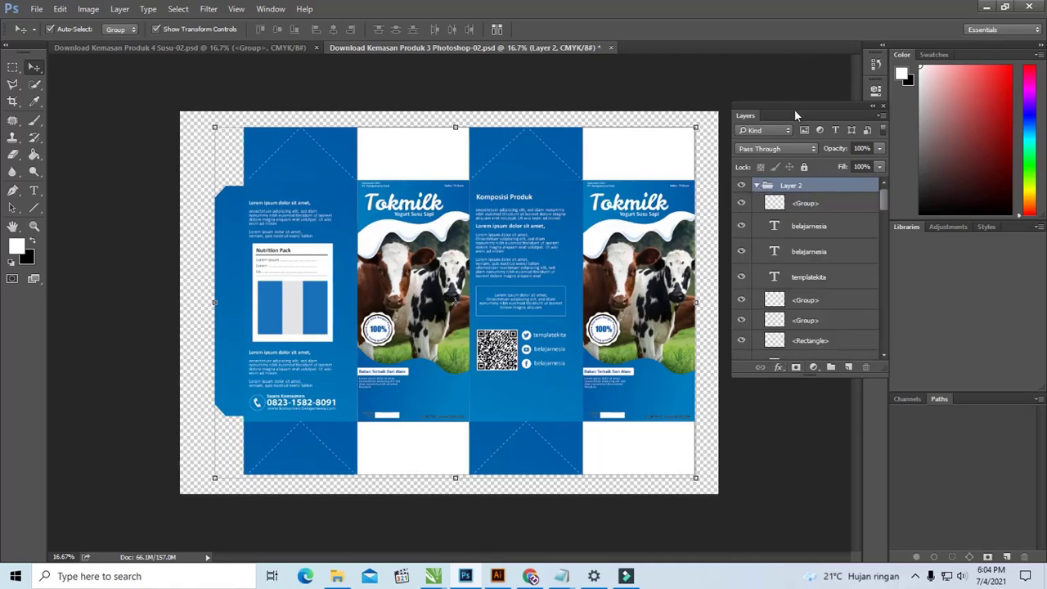
drag(794, 113, 788, 105)
scroll(791, 259, down, 1)
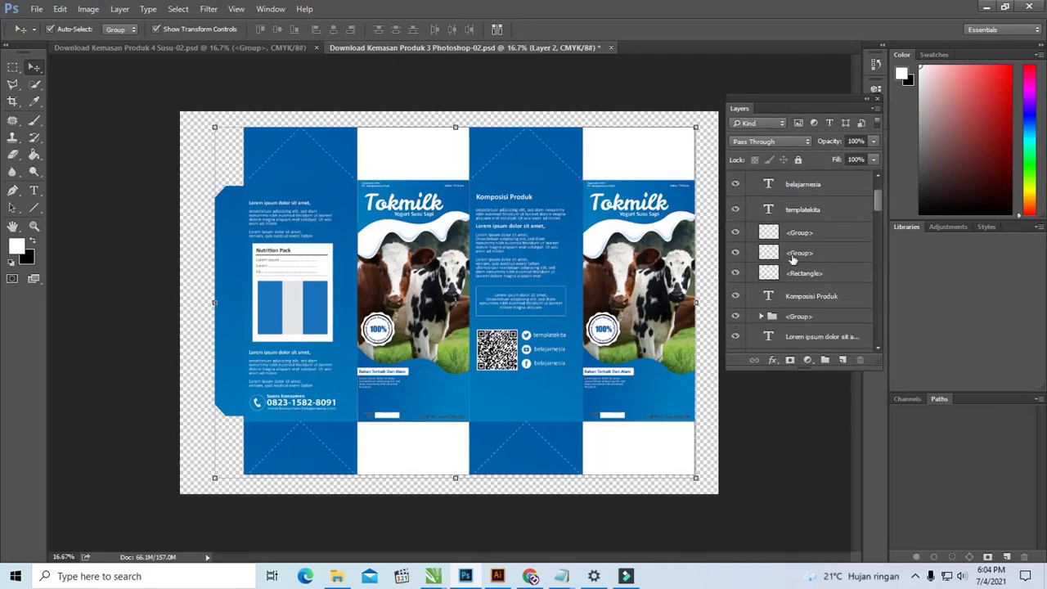
scroll(792, 259, up, 1)
double_click(769, 219)
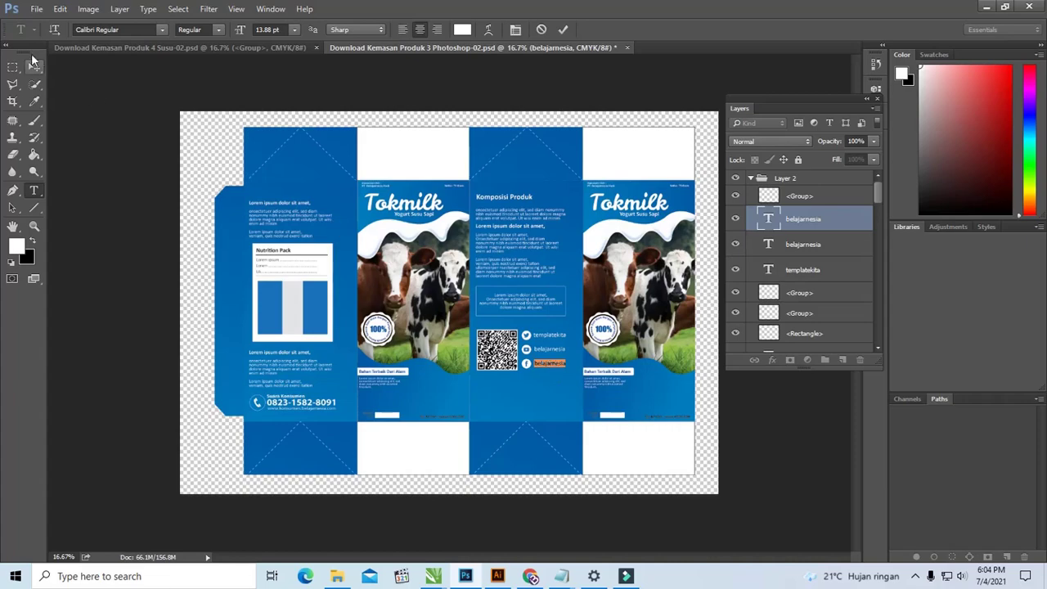
click(34, 66)
Zoom and fit the box design, then toggle the social-media icons and phone-number layers' visibility
click(33, 228)
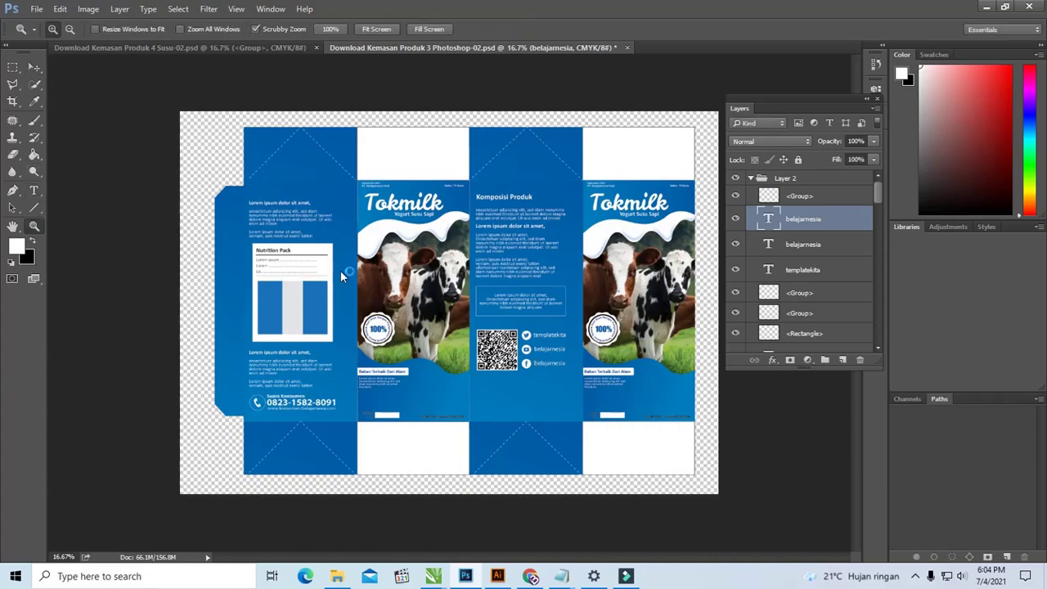
drag(346, 272, 337, 305)
key(ctrl+0)
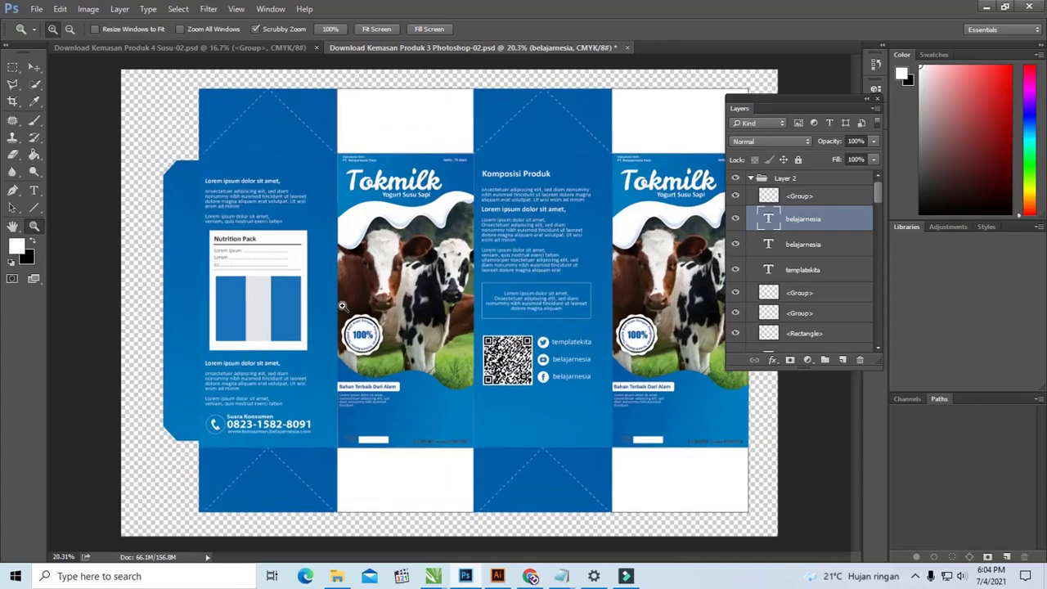
scroll(818, 324, down, 3)
scroll(797, 304, down, 1)
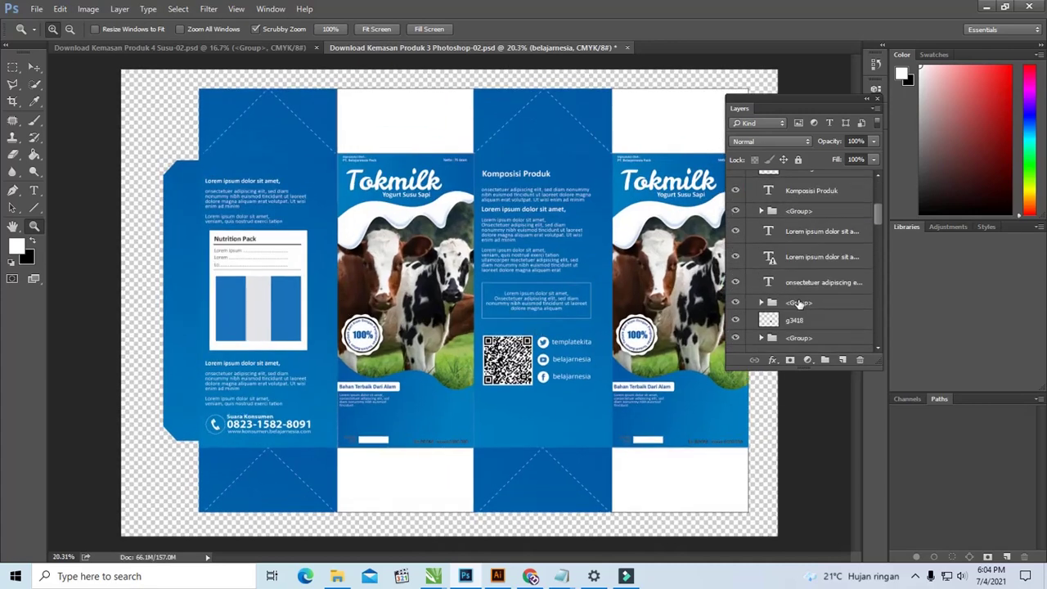
click(735, 242)
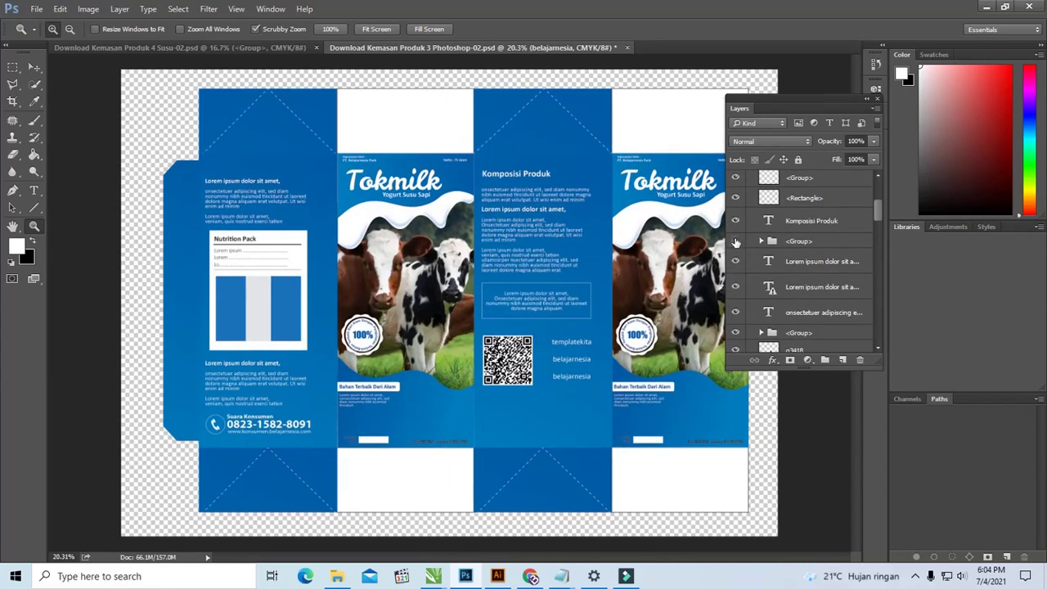
click(735, 242)
scroll(792, 286, down, 2)
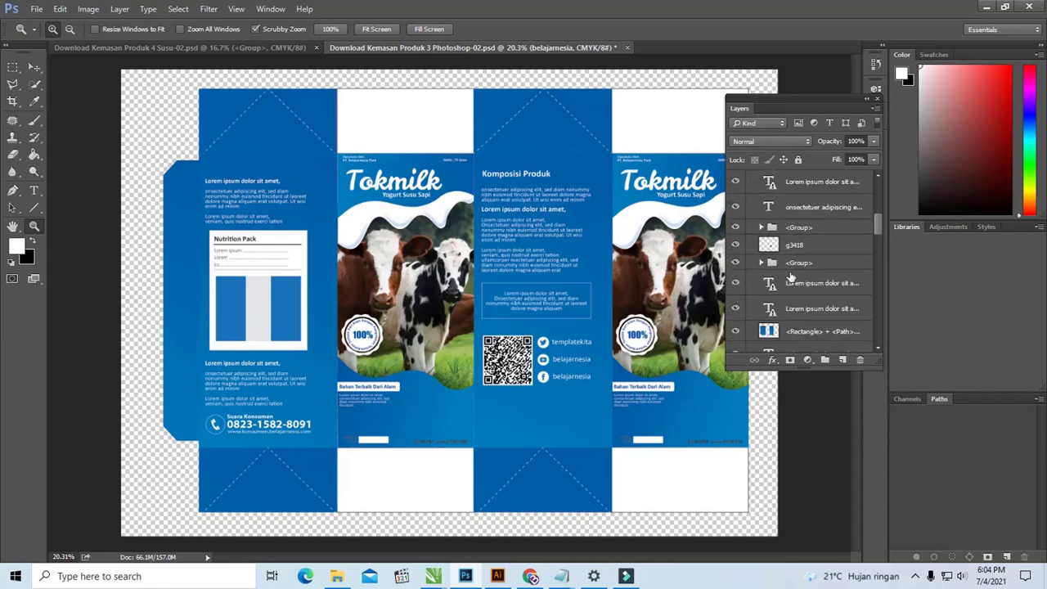
click(735, 226)
click(497, 575)
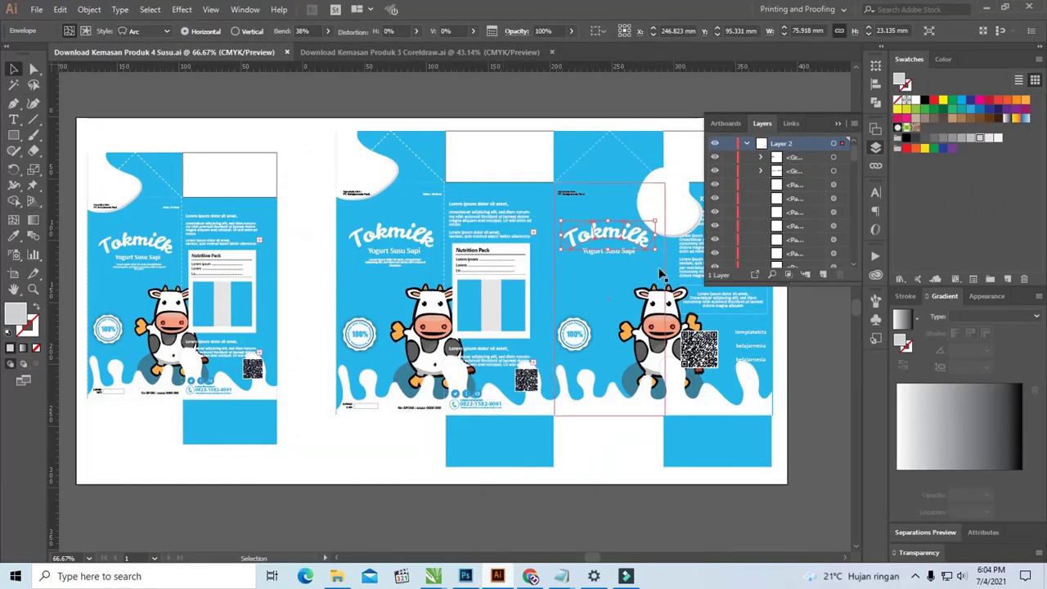
Show the Coreldraw.ai box design in Illustrator, then bring CorelDRAW's Untitled-2 forward
click(506, 100)
click(344, 52)
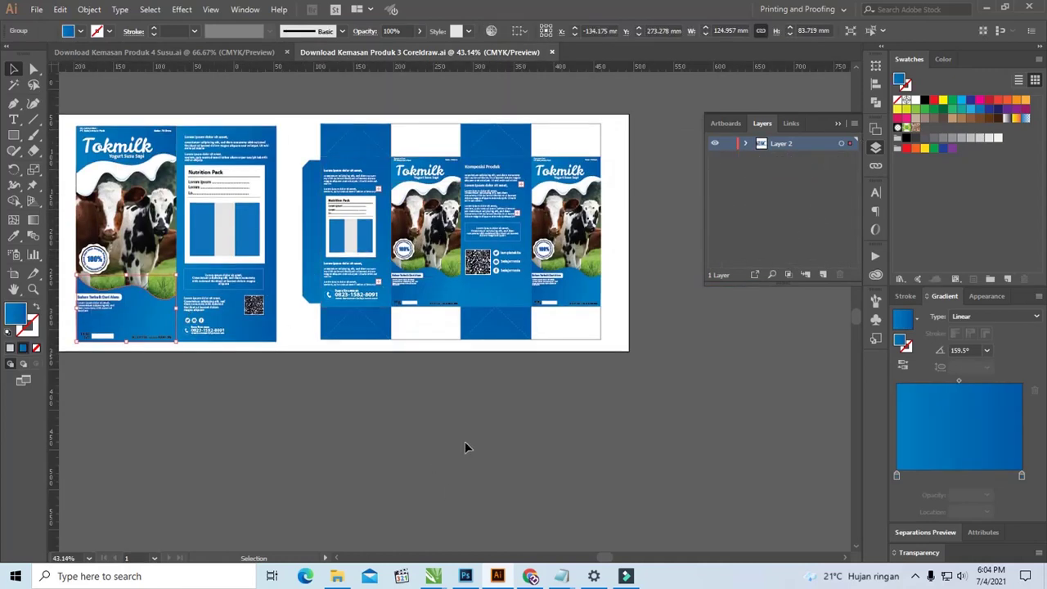
mouse_move(433, 576)
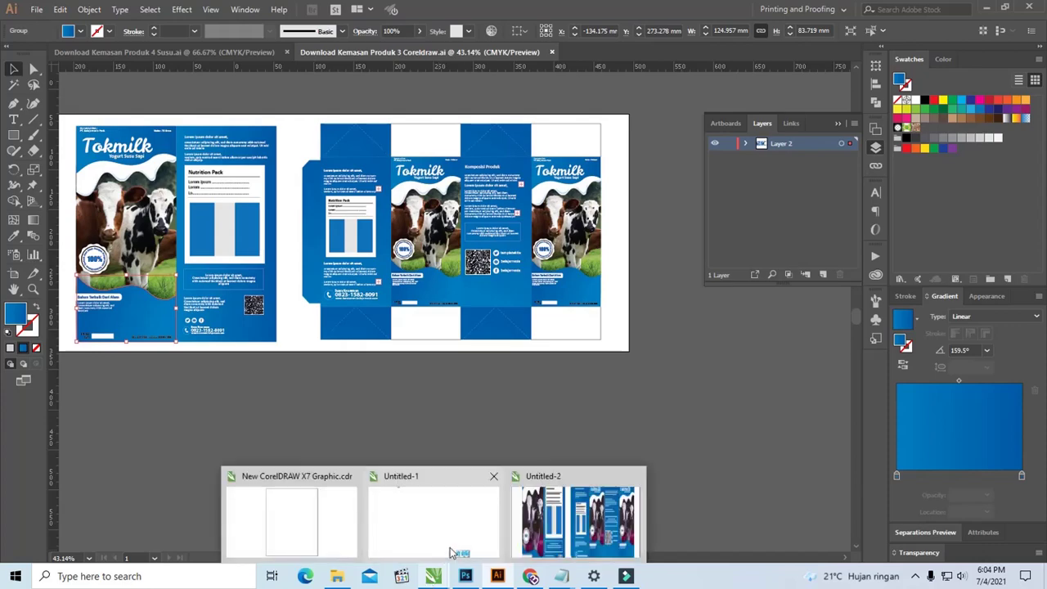
click(568, 517)
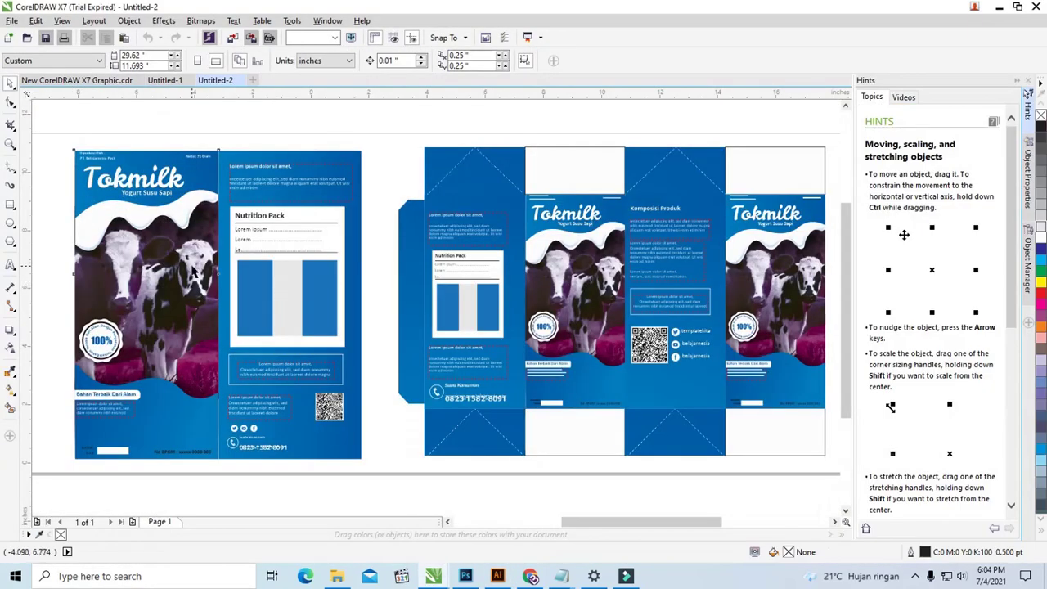
Select the cow photo, 100% badge and front panel outline in CorelDRAW, then bring up the Baca Dulu notes
click(193, 272)
click(543, 325)
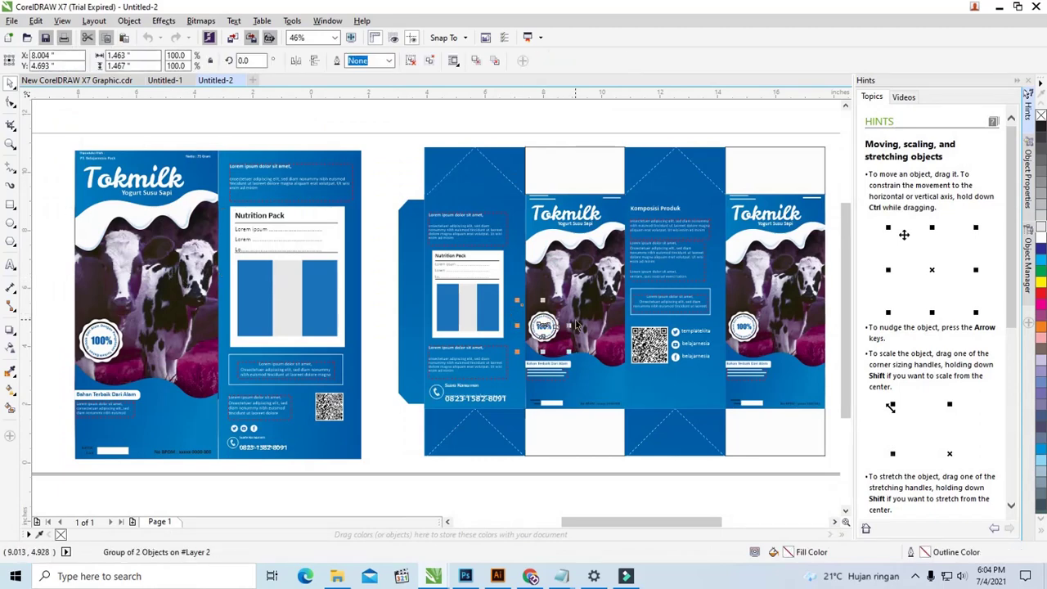
click(585, 287)
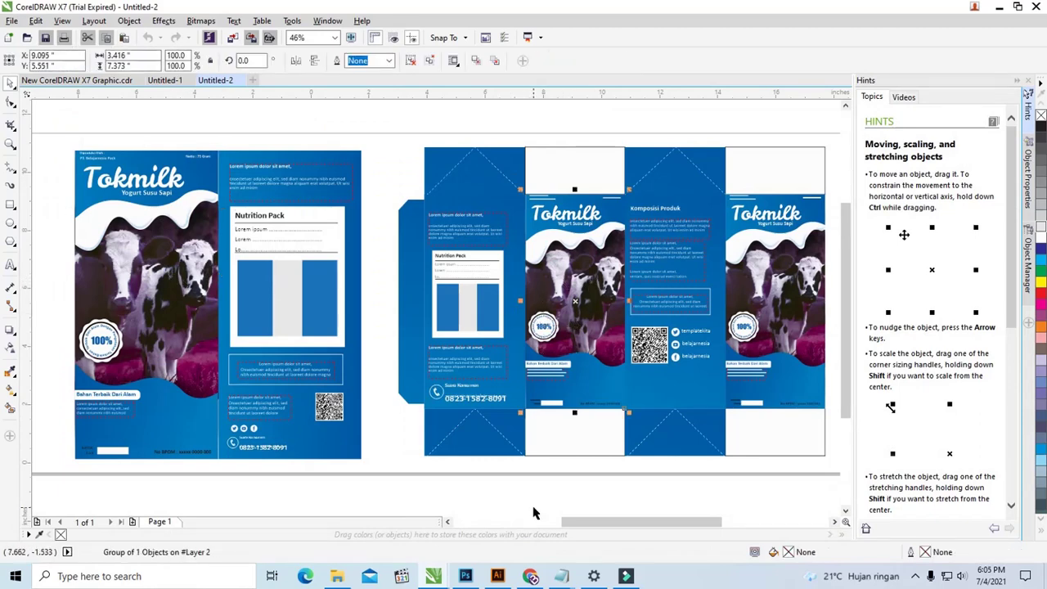
click(563, 577)
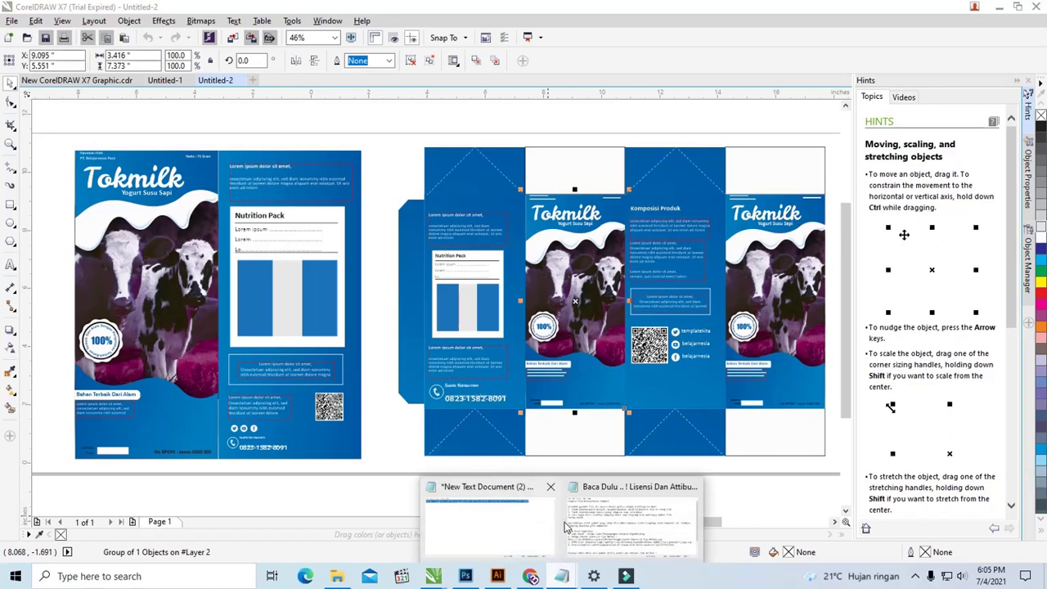
click(615, 517)
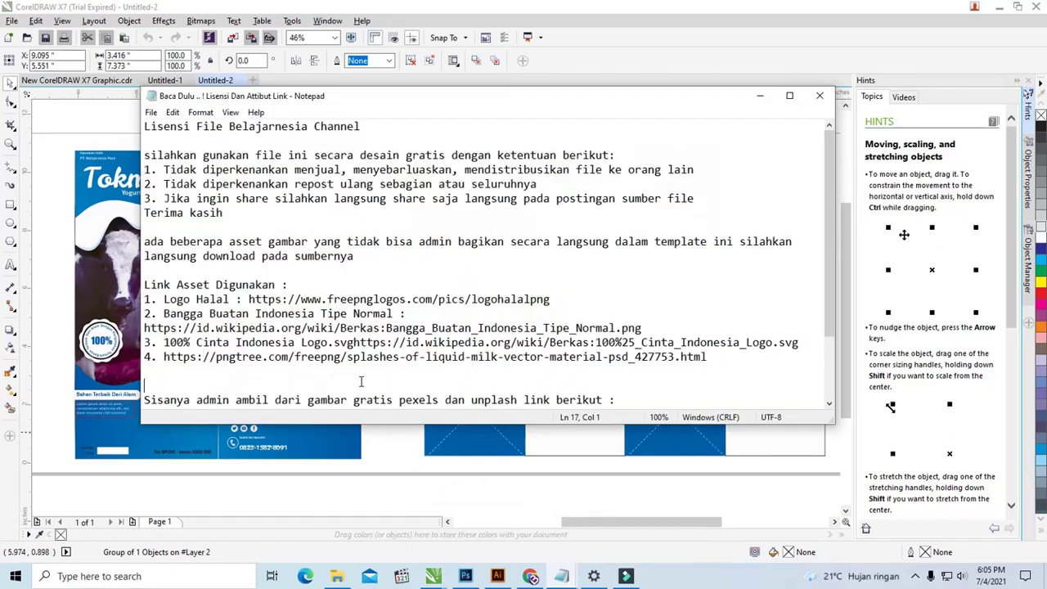
Select the unsplash photo link in the Baca Dulu notes, then bring the Produk 4 folder forward
scroll(279, 346, down, 2)
drag(434, 328, 230, 328)
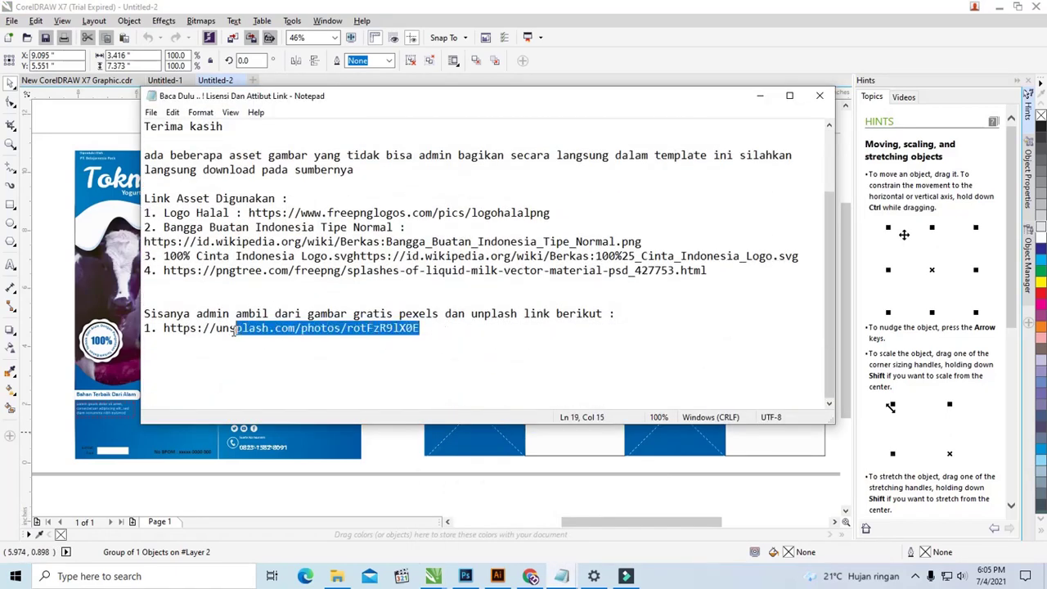
drag(422, 328, 185, 331)
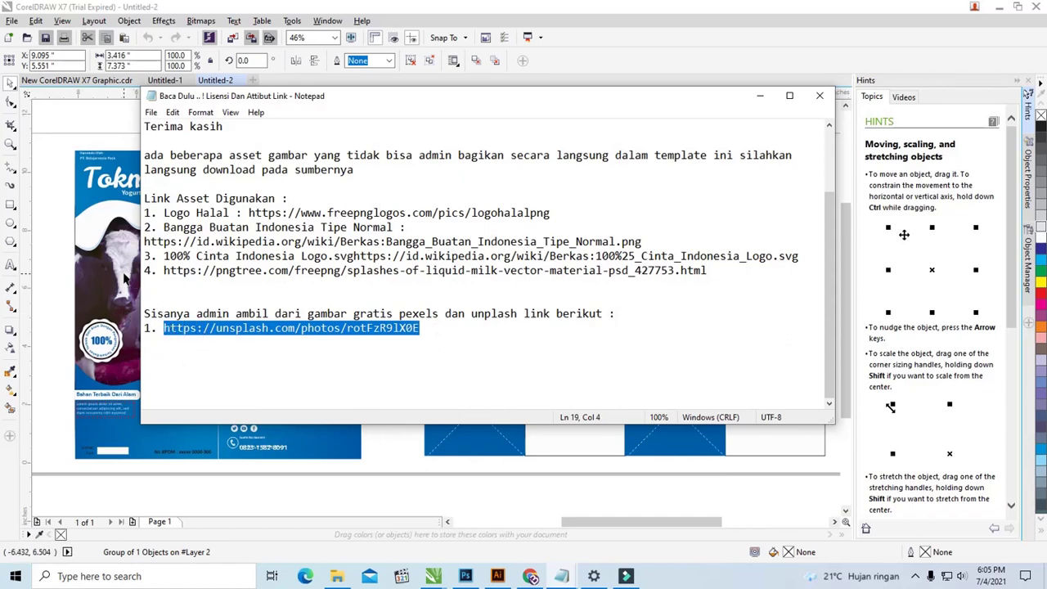
click(468, 576)
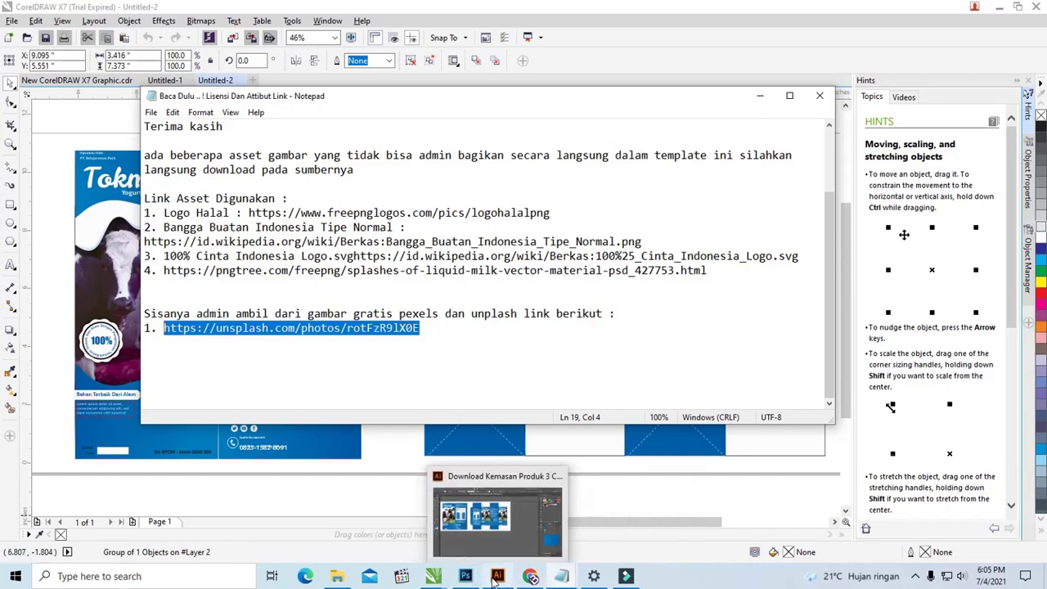
mouse_move(336, 575)
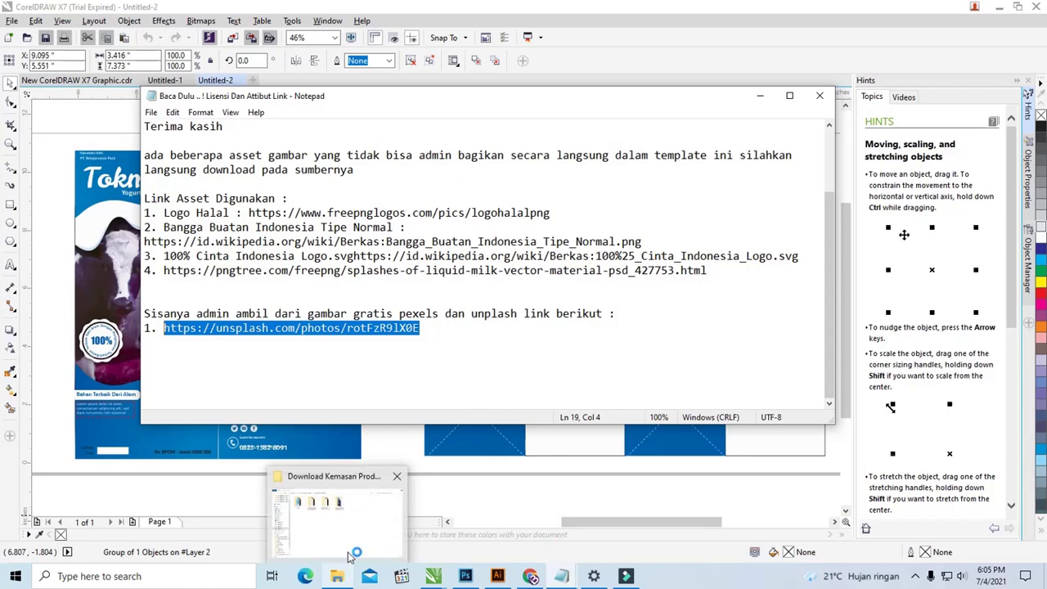
click(360, 517)
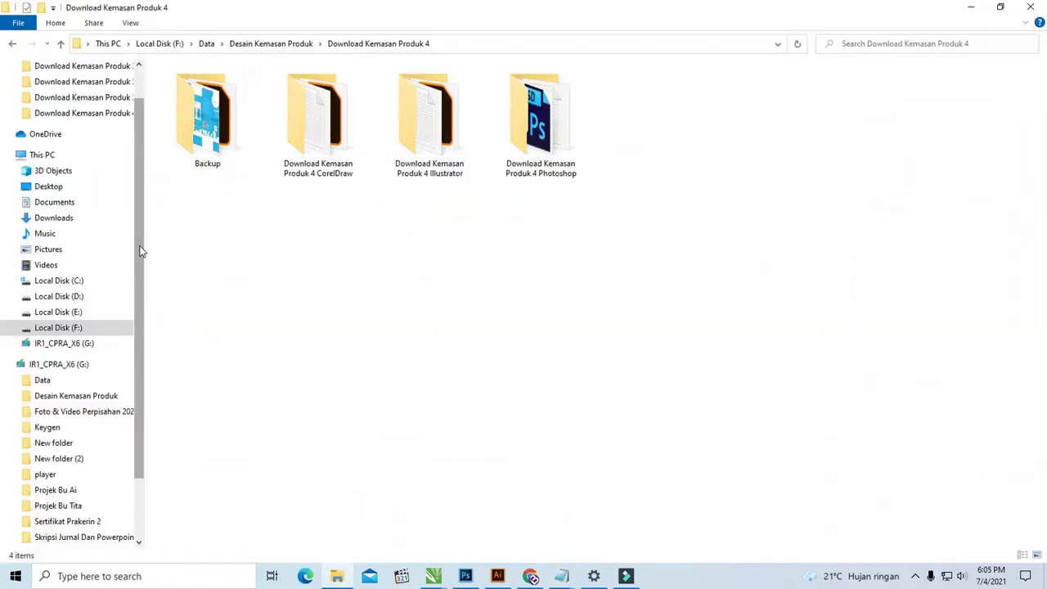
Select the four logo and milk-splash images in Pictures and drag them into Illustrator
scroll(140, 250, up, 1)
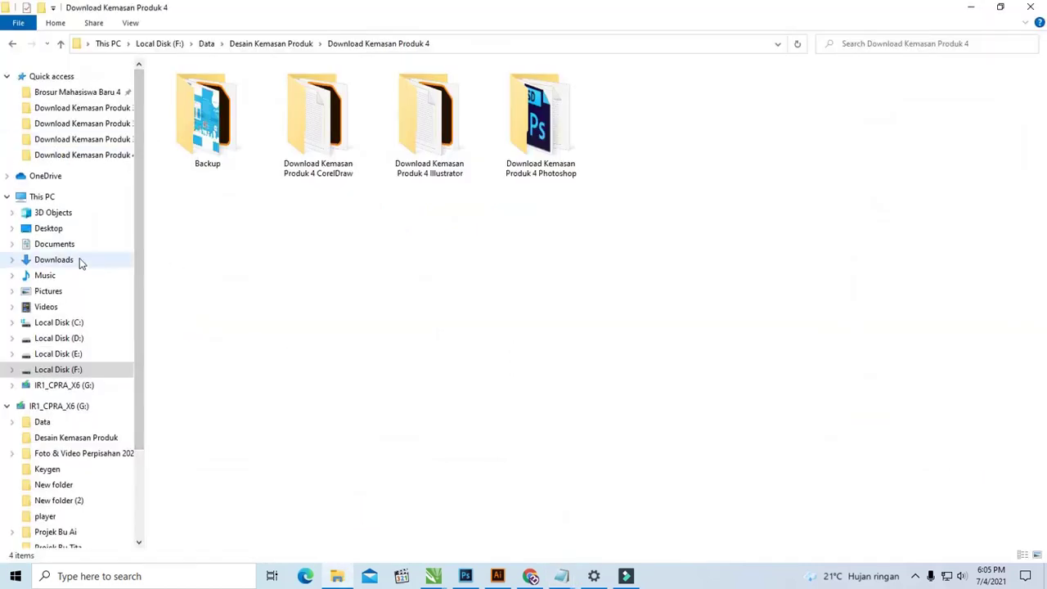
click(64, 291)
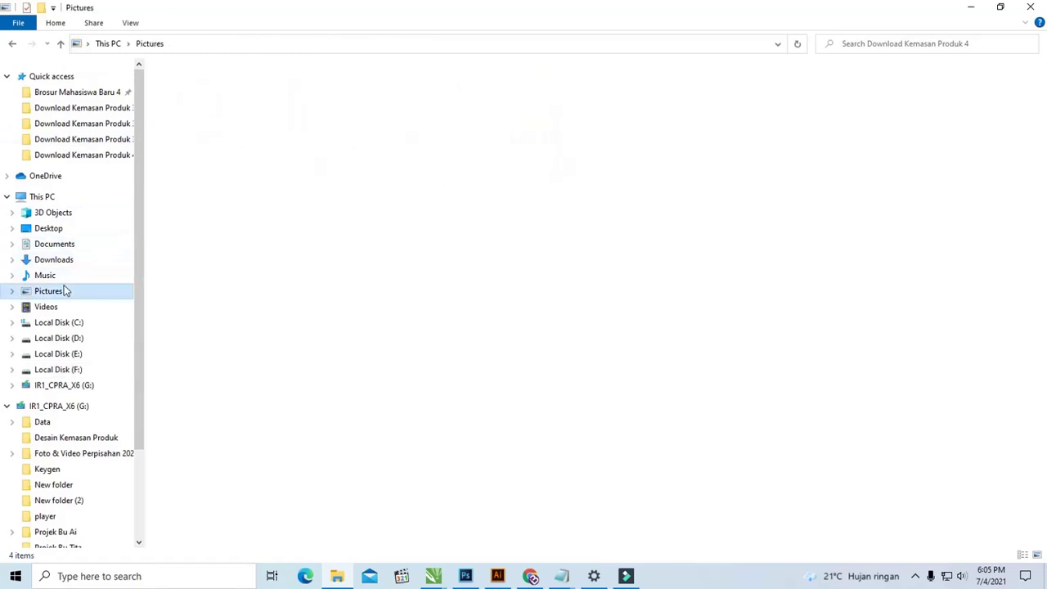
click(486, 98)
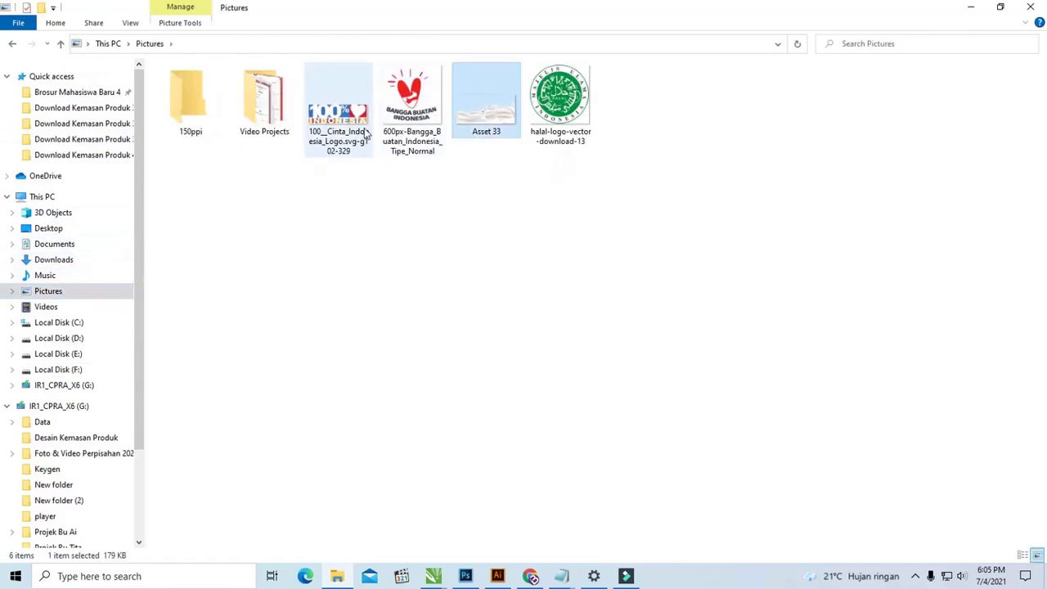
click(352, 214)
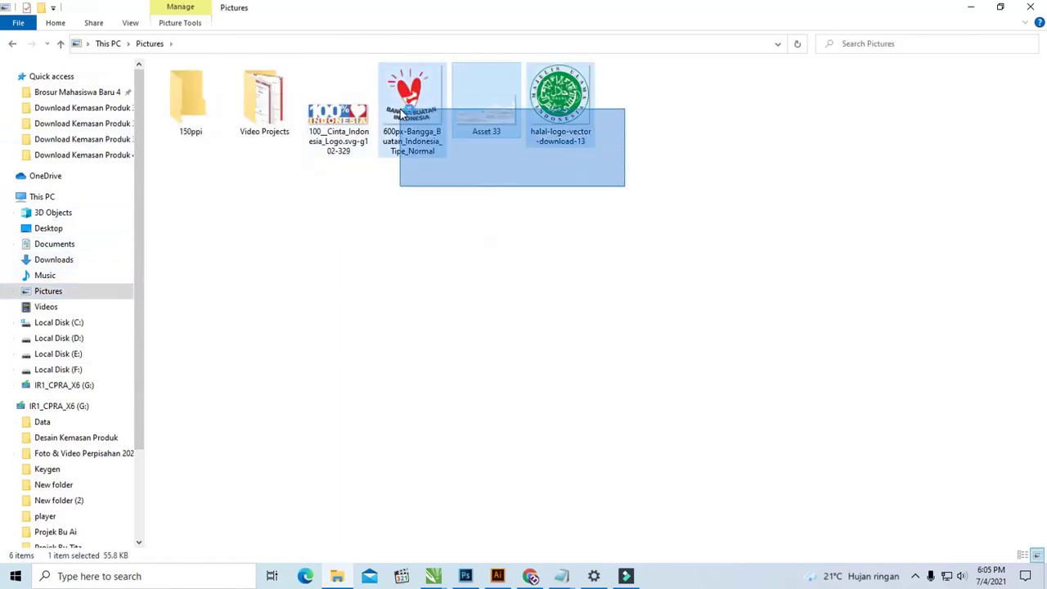
drag(626, 190, 331, 65)
mouse_move(423, 149)
mouse_down()
mouse_move(495, 345)
mouse_move(536, 525)
mouse_up()
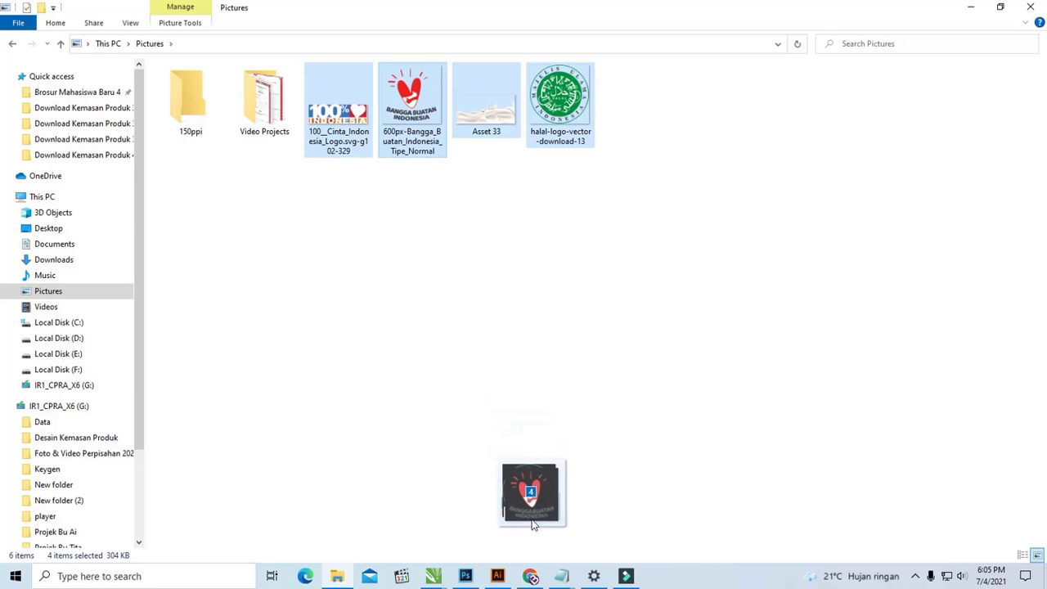
mouse_move(535, 525)
mouse_down()
mouse_move(500, 570)
mouse_move(407, 425)
mouse_up()
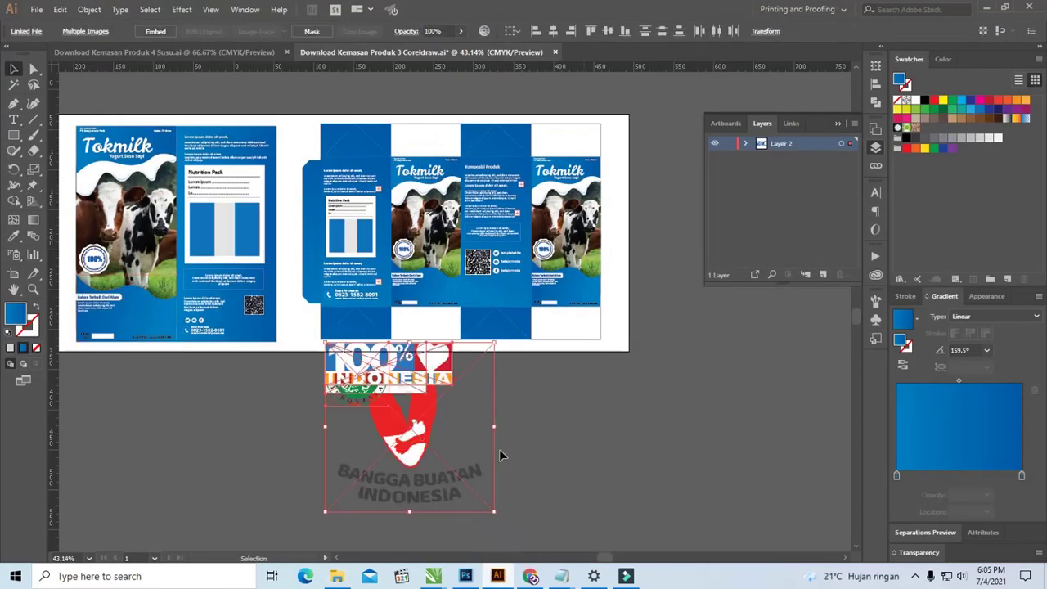
Spread apart the 100% Indonesia, milk splash, halal and Bangga Buatan Indonesia images
click(587, 413)
drag(416, 361, 640, 366)
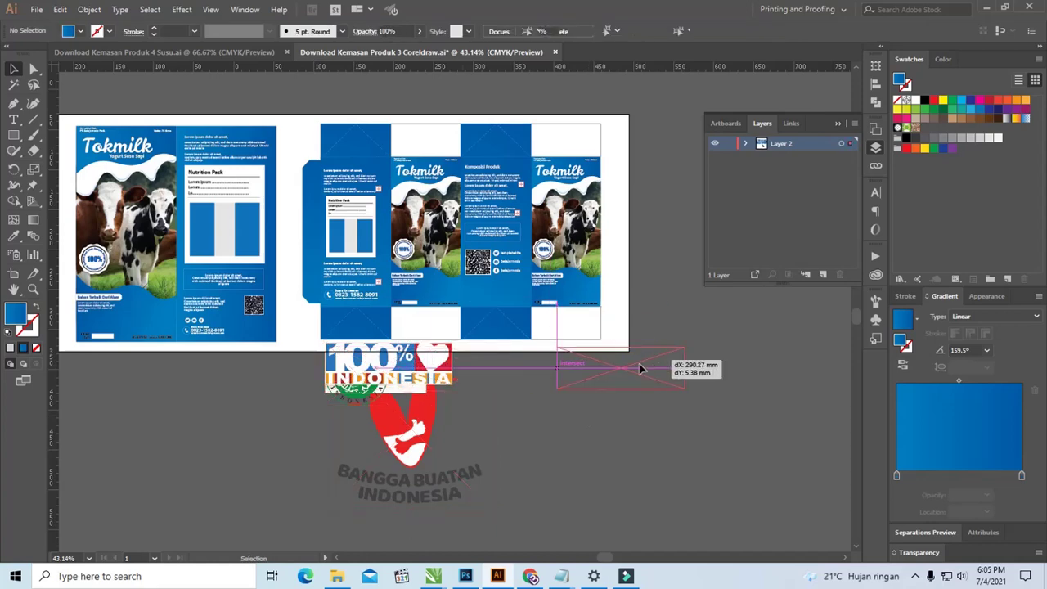
drag(413, 386, 542, 394)
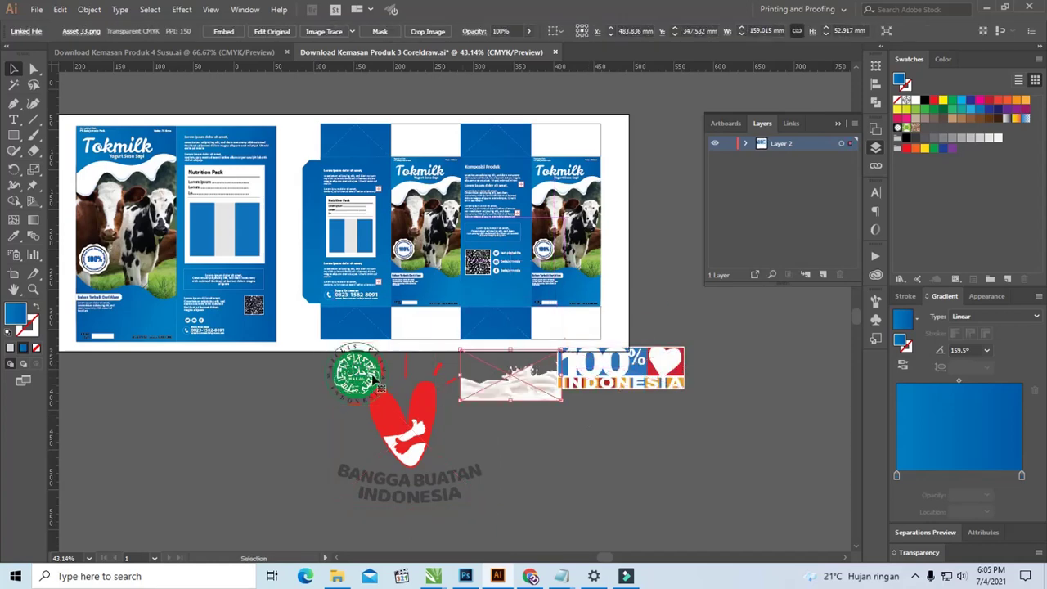
drag(373, 381, 260, 381)
drag(376, 404, 354, 394)
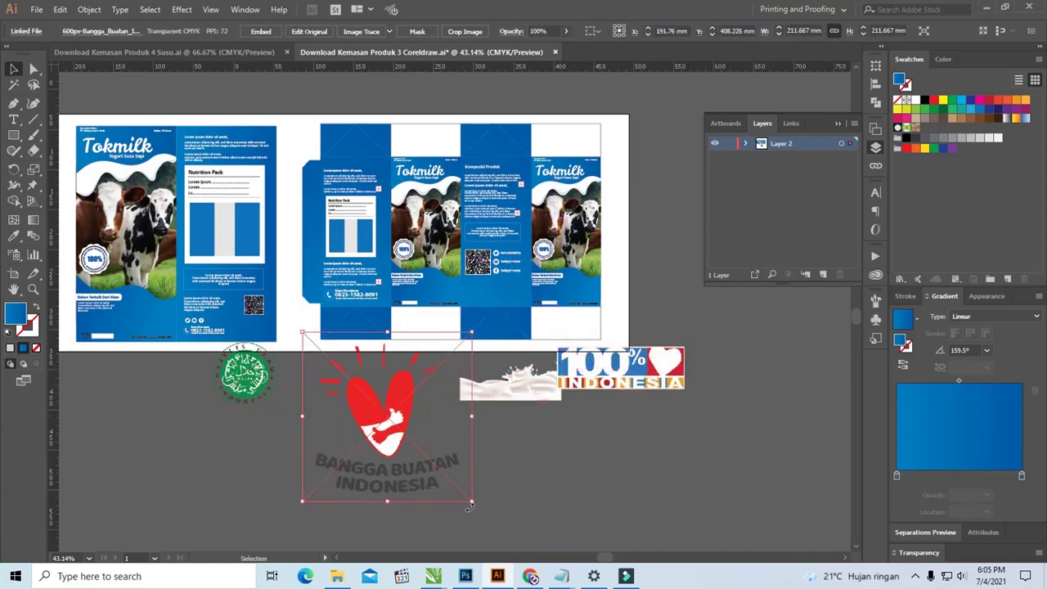
Scale the Bangga Buatan Indonesia logo down to badge size and zoom in to check it
drag(472, 502, 402, 407)
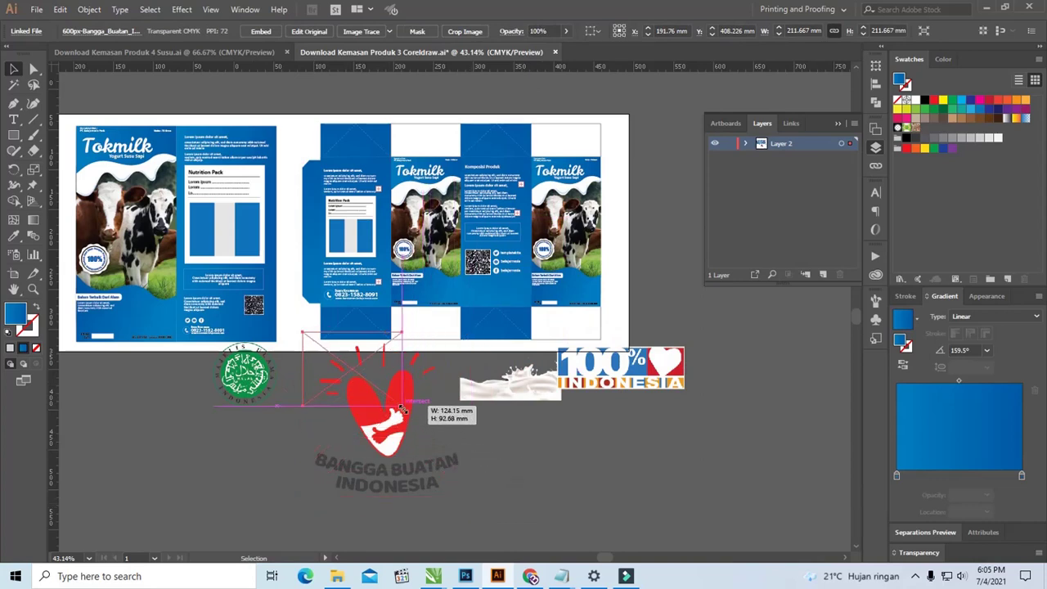
drag(403, 407, 361, 393)
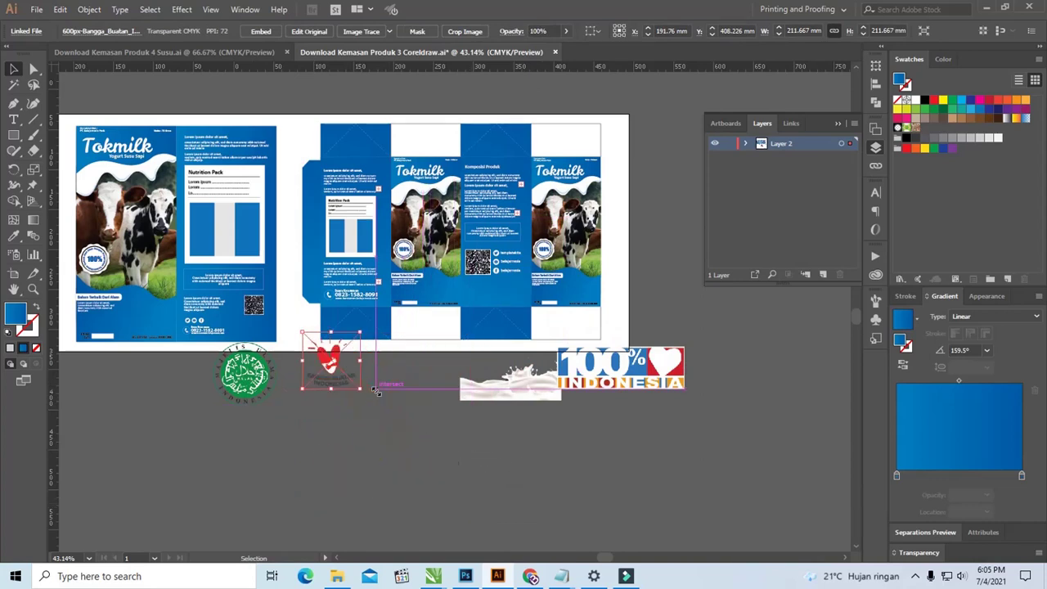
drag(332, 360, 360, 366)
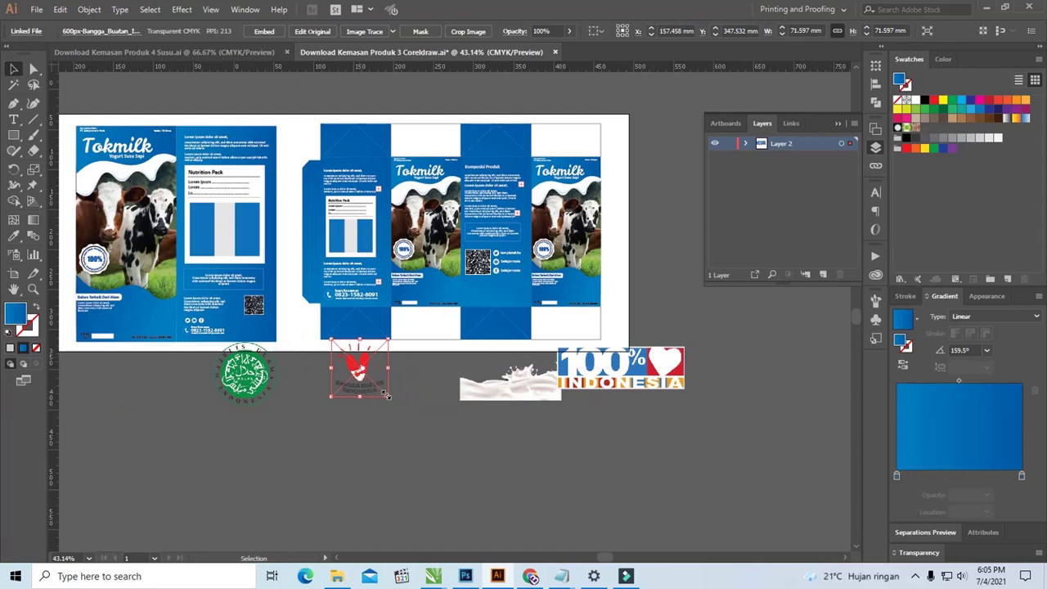
drag(390, 396, 376, 384)
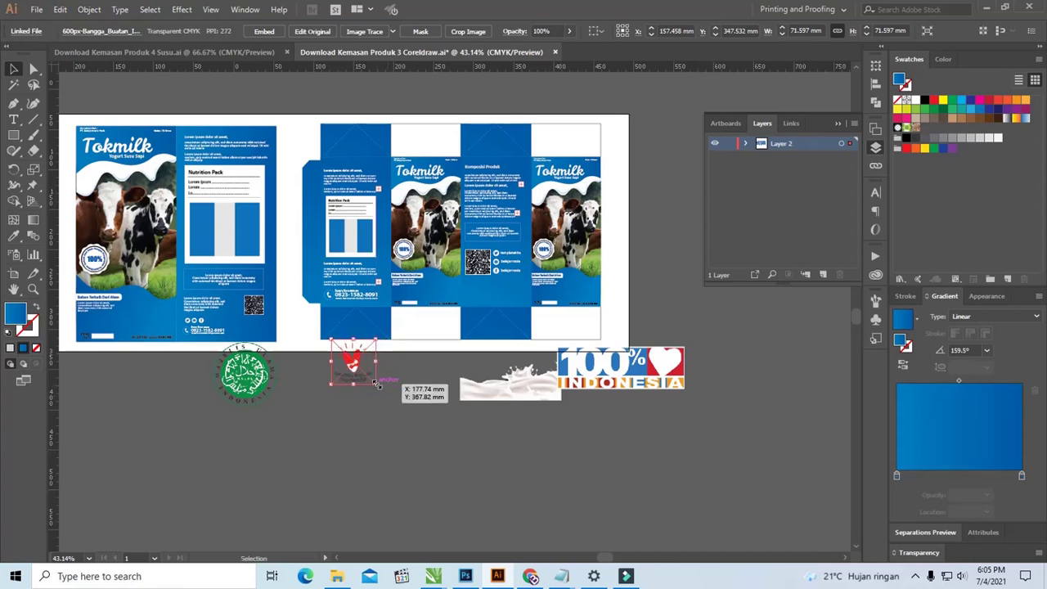
key(z)
drag(472, 336, 625, 373)
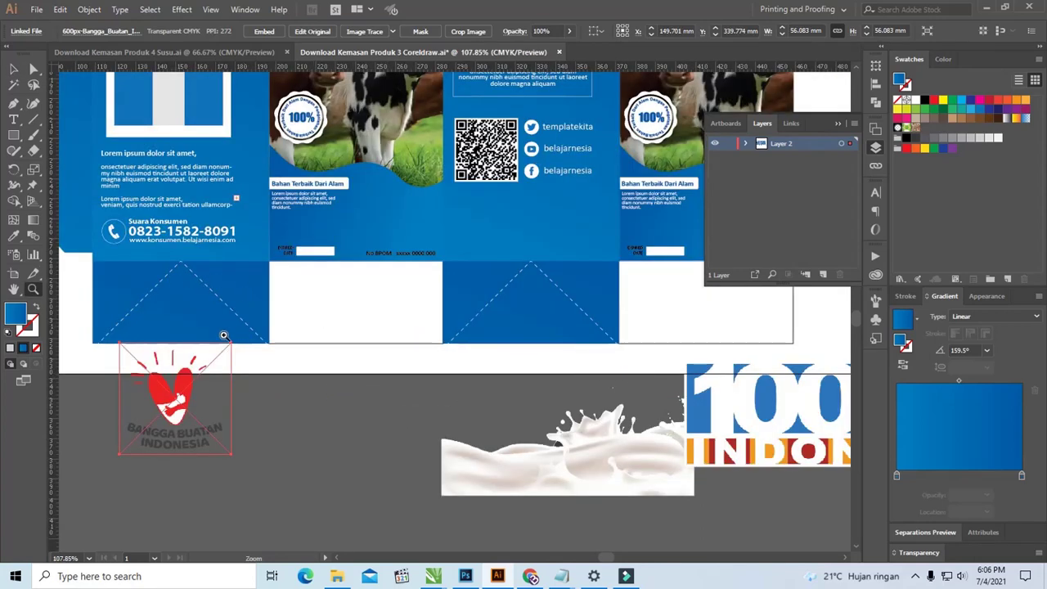
drag(155, 314, 233, 349)
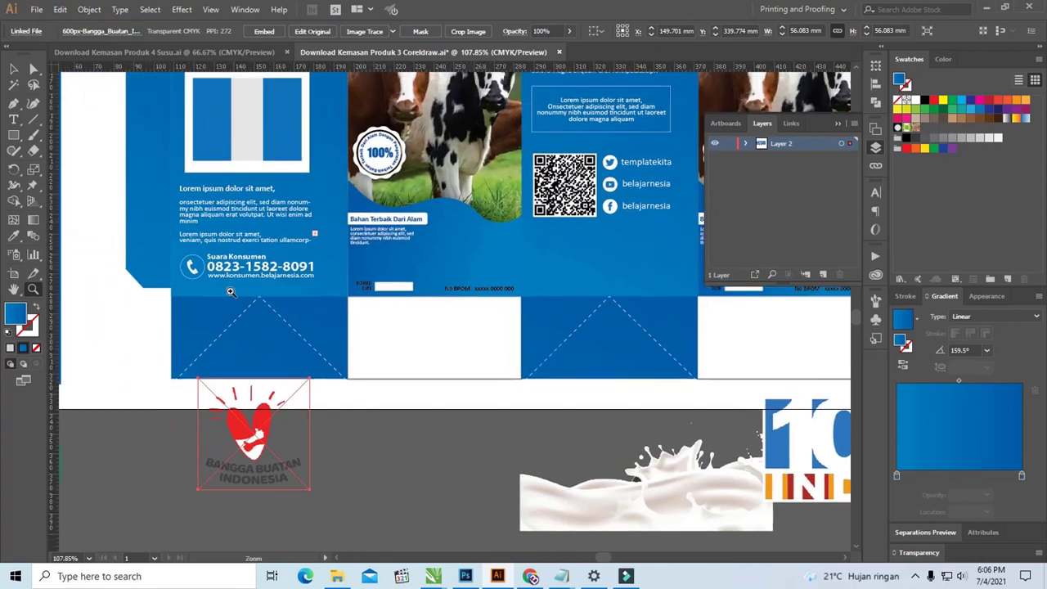
click(15, 72)
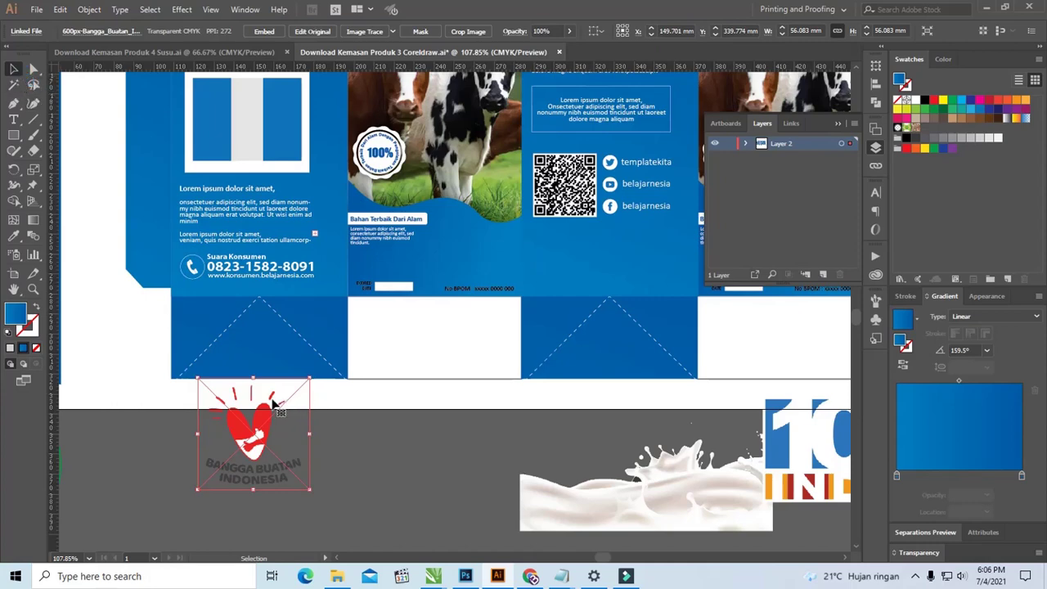
drag(450, 406, 382, 404)
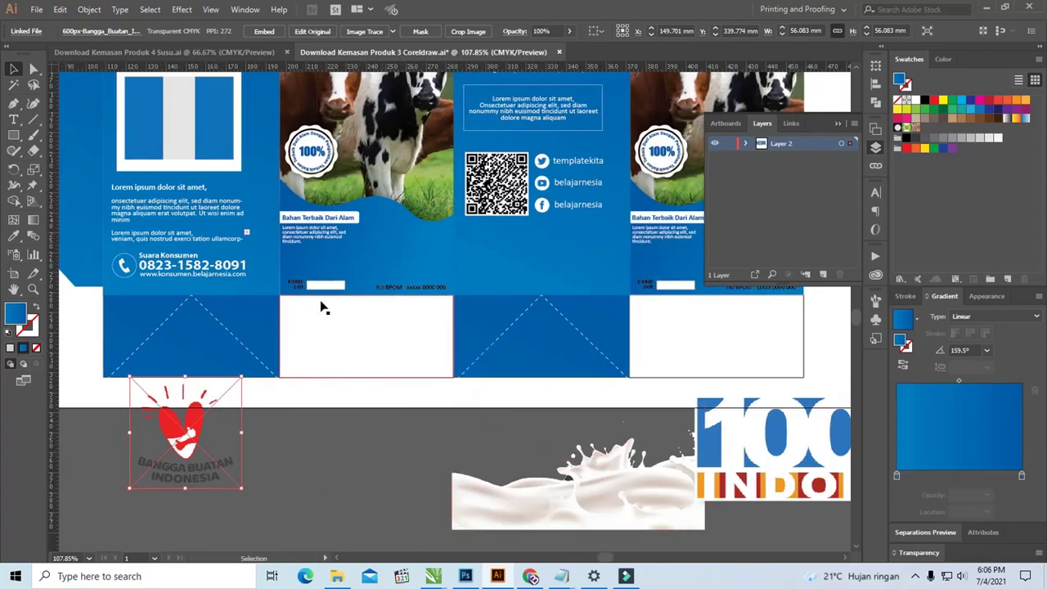
Move the milk splash onto the front panel and resize it to 87.036 × 42.952 mm
key(ctrl+1)
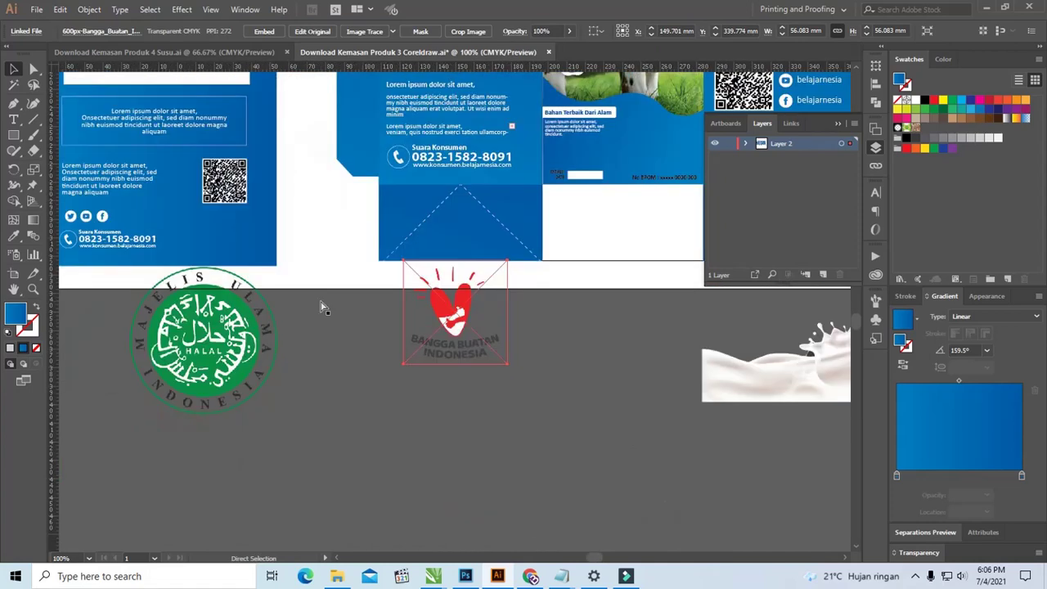
drag(523, 379, 214, 389)
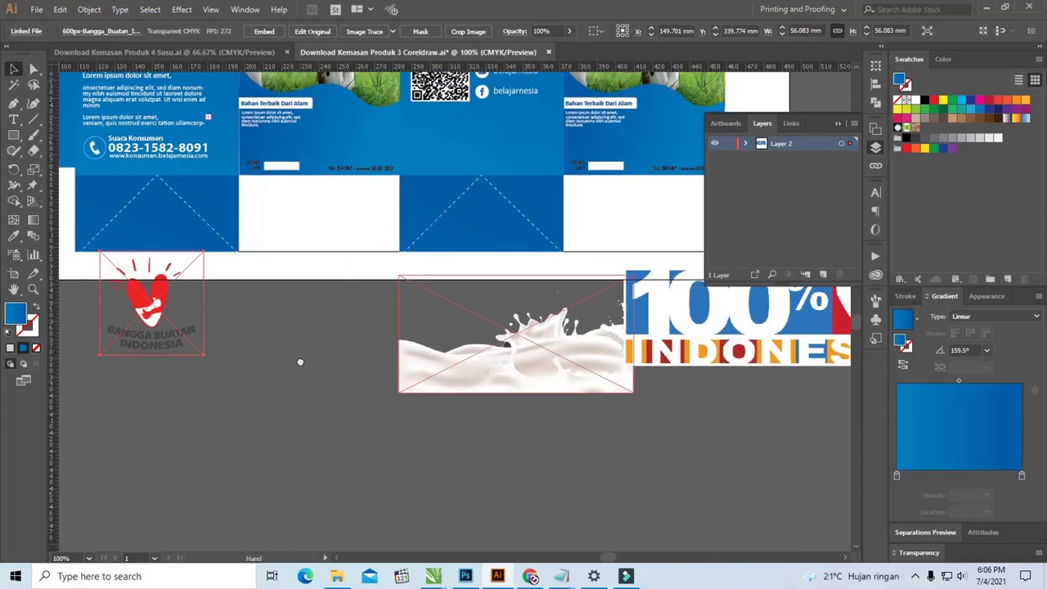
mouse_move(398, 409)
mouse_down()
mouse_move(346, 201)
mouse_move(390, 181)
mouse_up()
scroll(418, 132, up, 2)
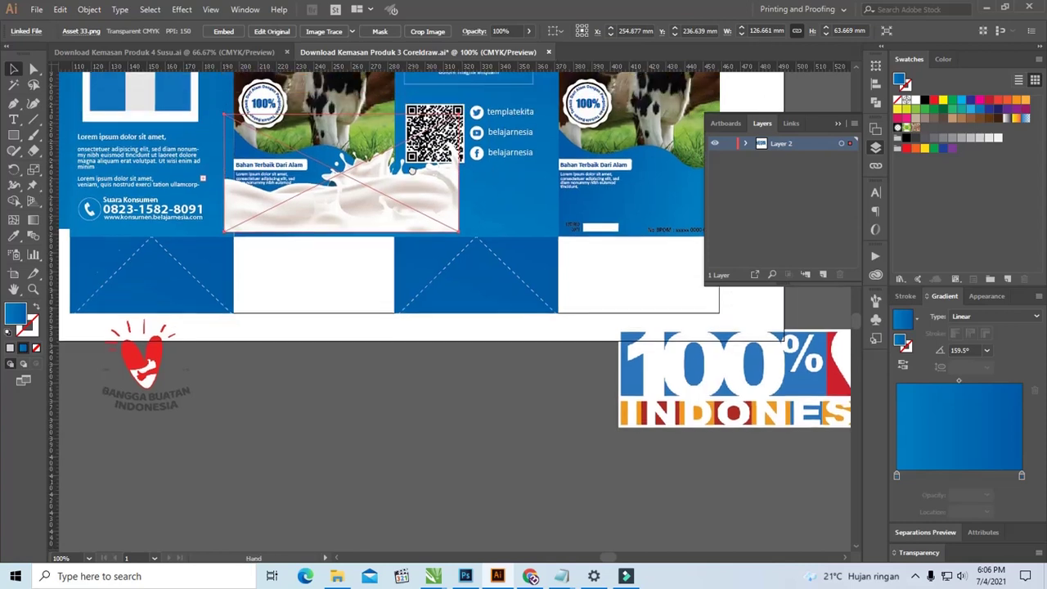
drag(463, 124, 393, 156)
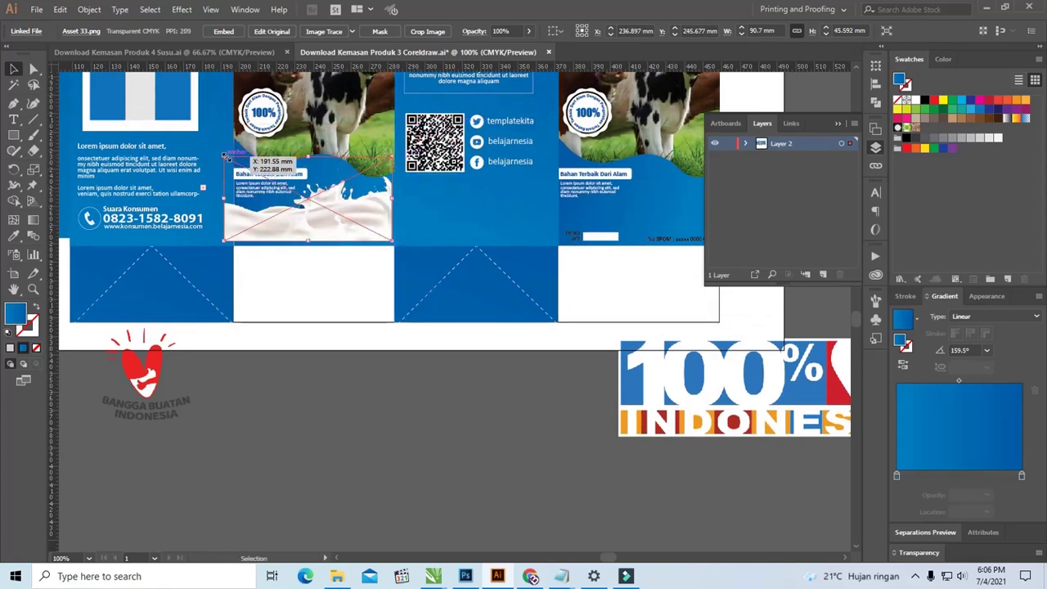
drag(224, 155, 242, 166)
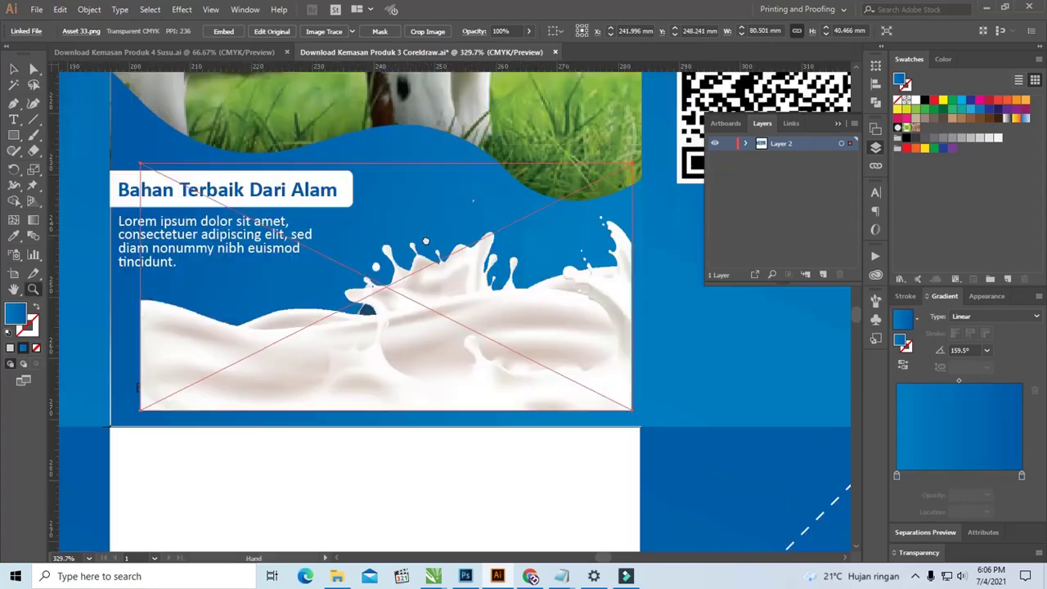
drag(268, 230, 351, 260)
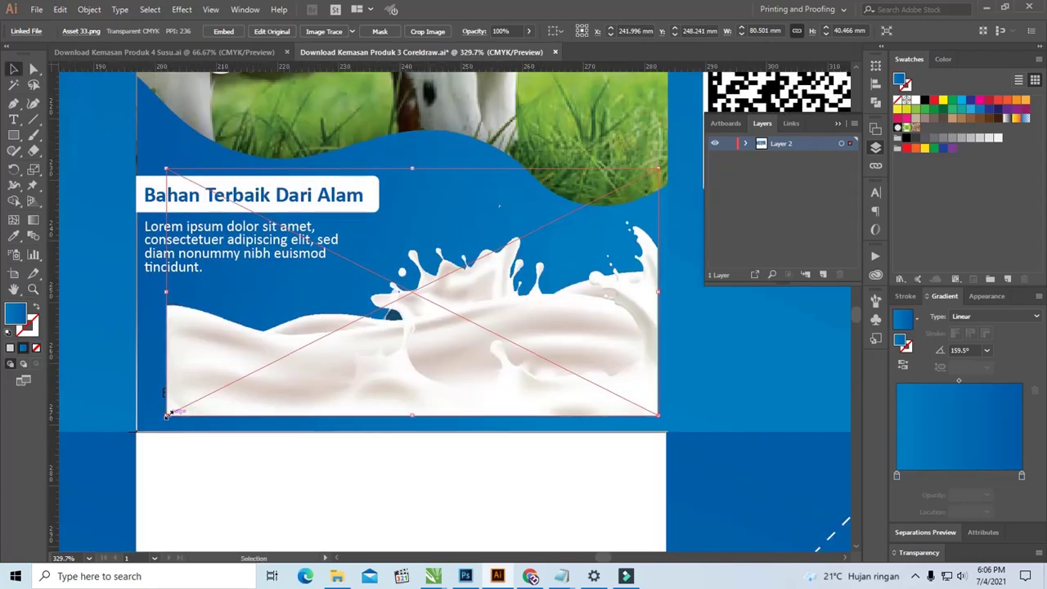
drag(166, 415, 119, 431)
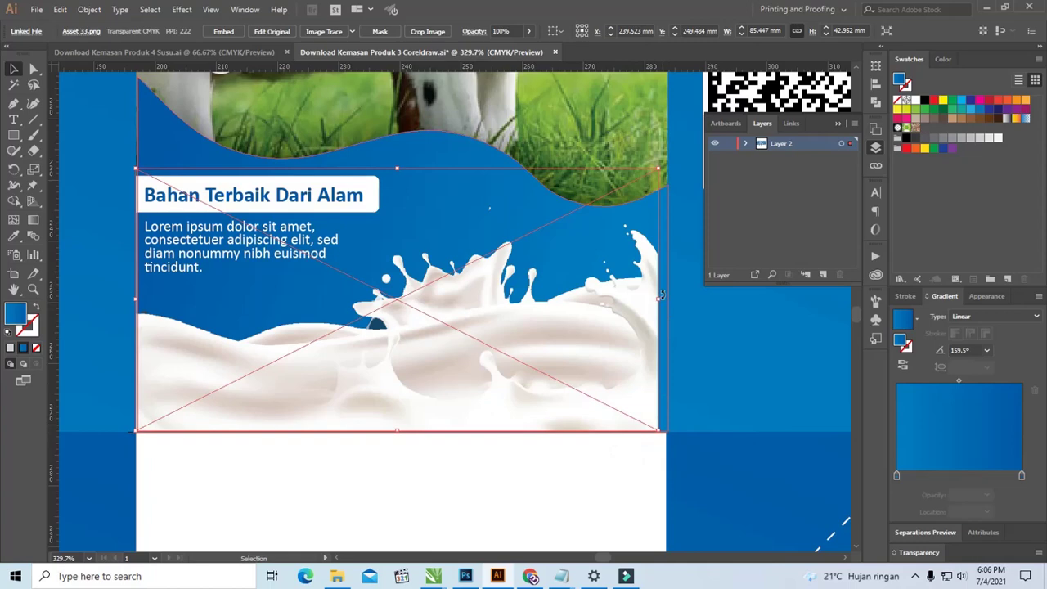
drag(662, 301, 670, 301)
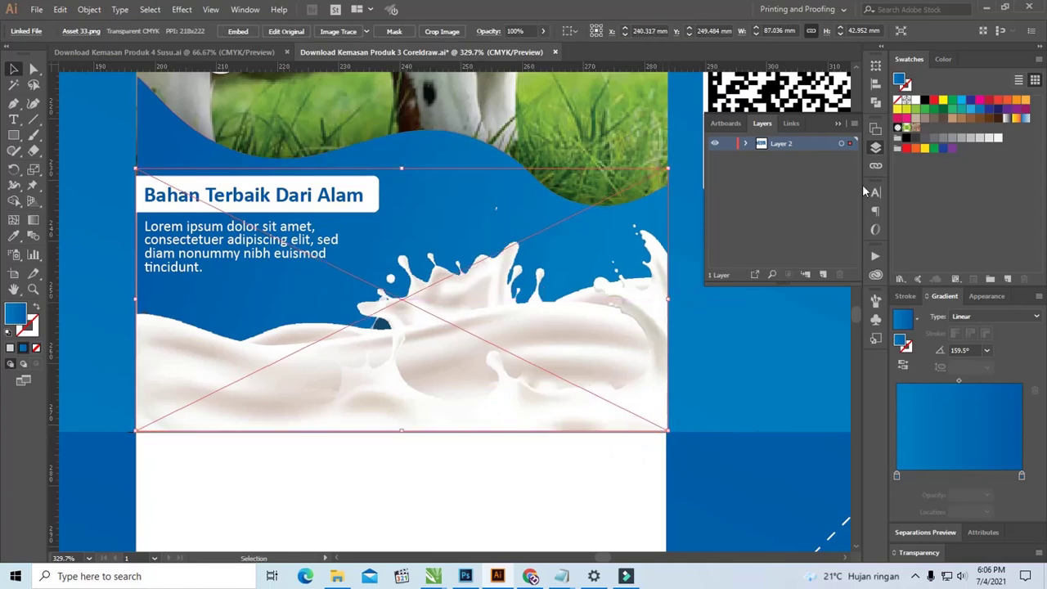
click(875, 148)
Send the milk splash one level back in Layer 2's stacking order
click(743, 144)
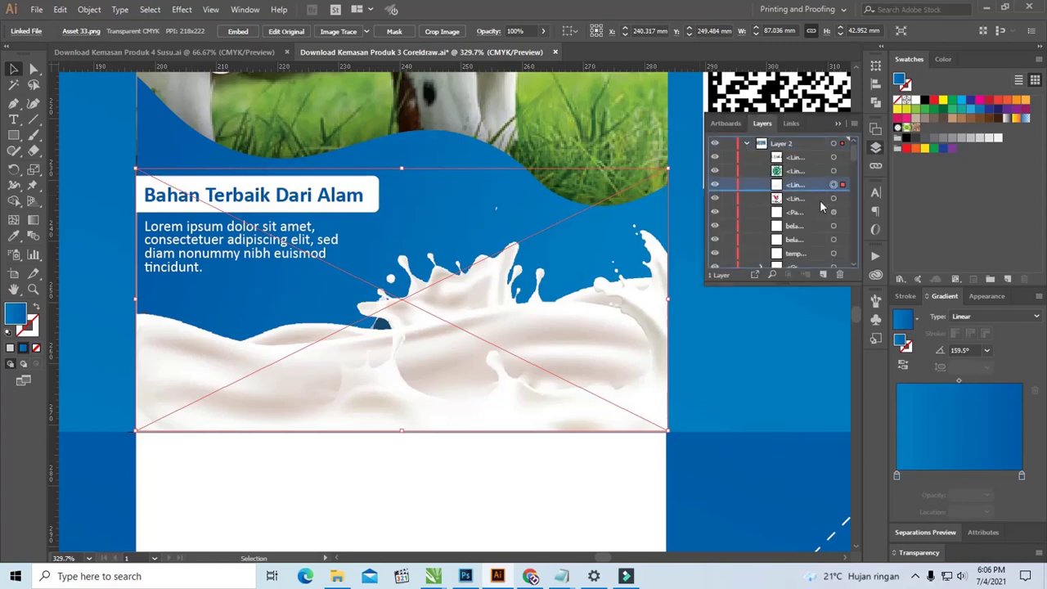
scroll(817, 229, down, 1)
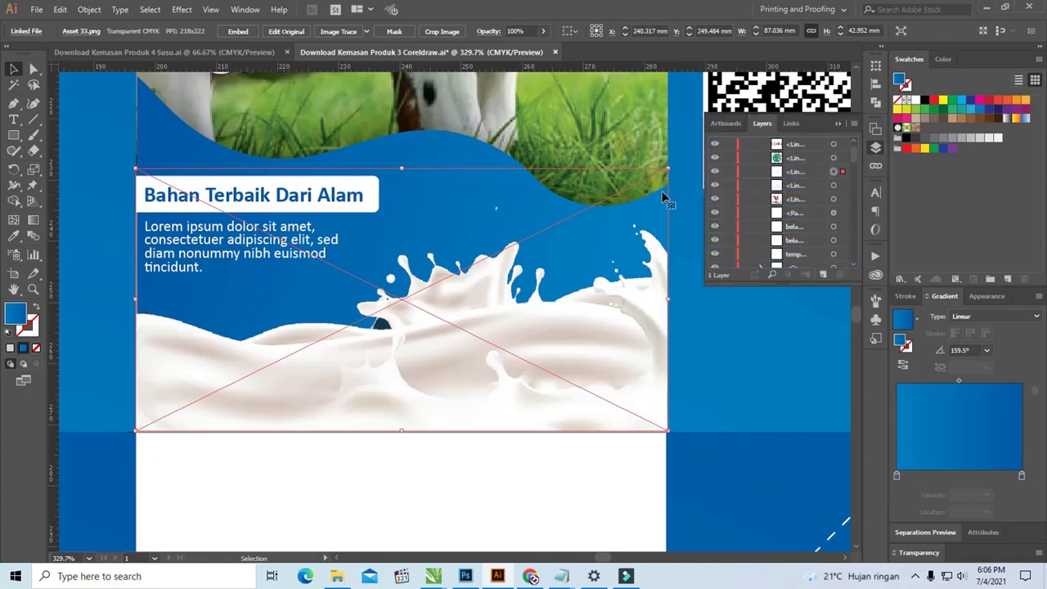
key(ctrl+bracketleft)
key(ctrl+bracketleft)
key(ctrl+bracketleft)
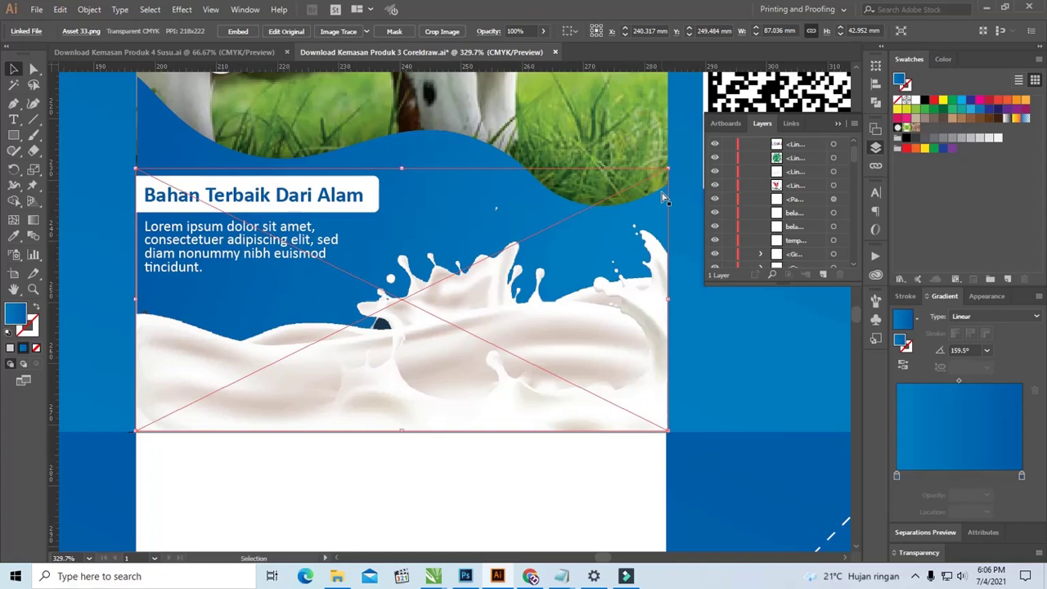
drag(513, 334, 511, 432)
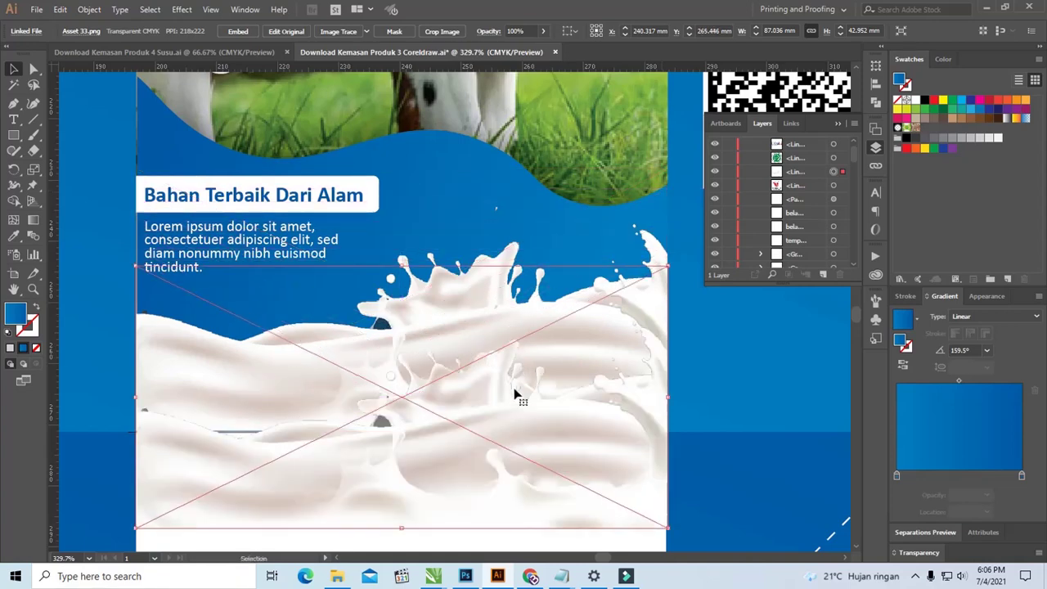
key(ctrl+z)
Reposition the milk splash lower, just below the No BPOM text
mouse_move(514, 392)
mouse_down()
mouse_move(478, 354)
mouse_move(480, 339)
mouse_up()
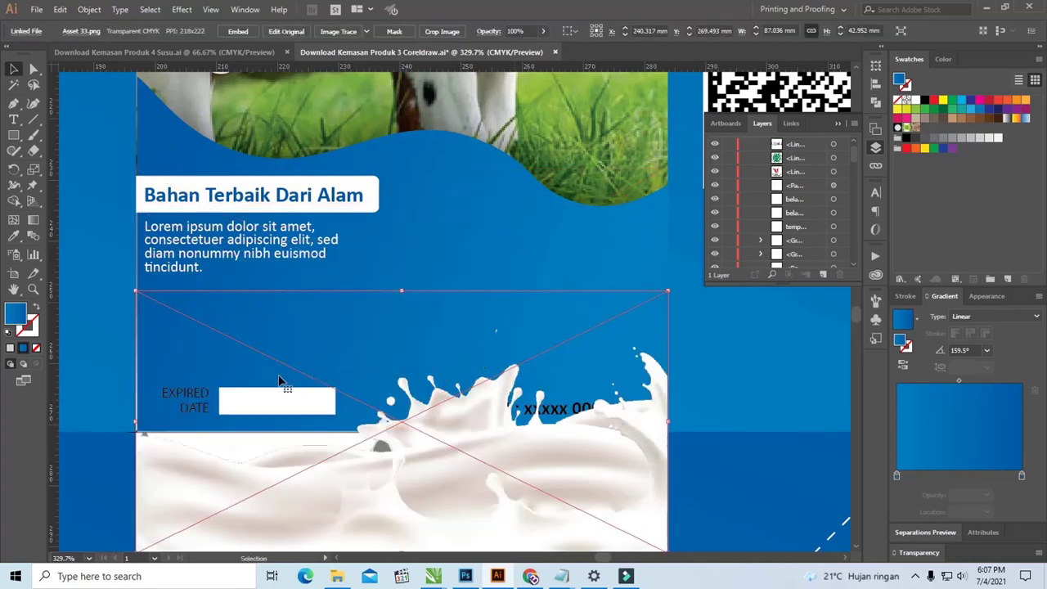
scroll(312, 369, down, 3)
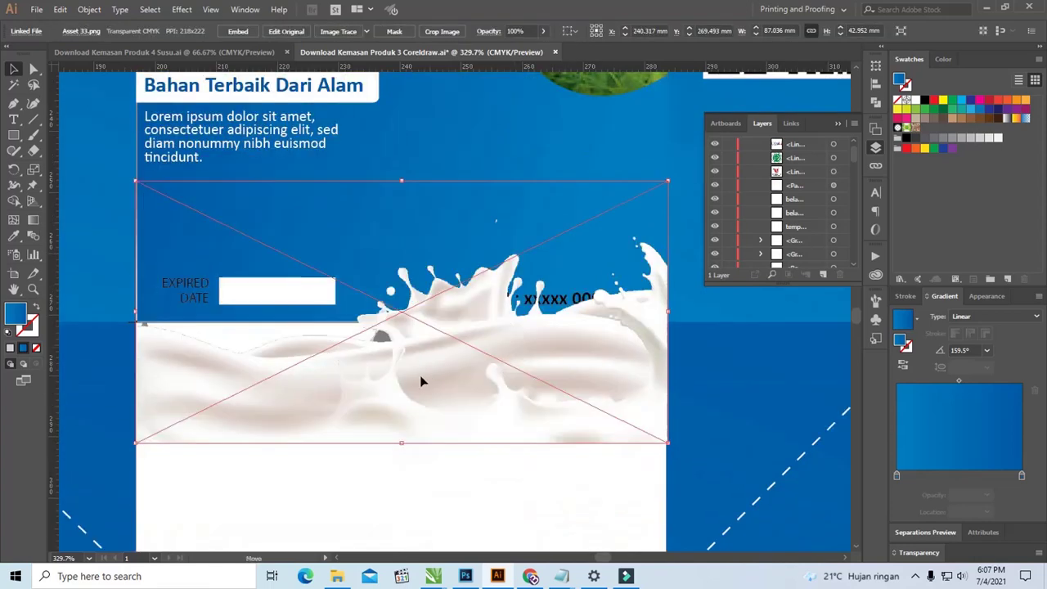
drag(421, 381, 432, 402)
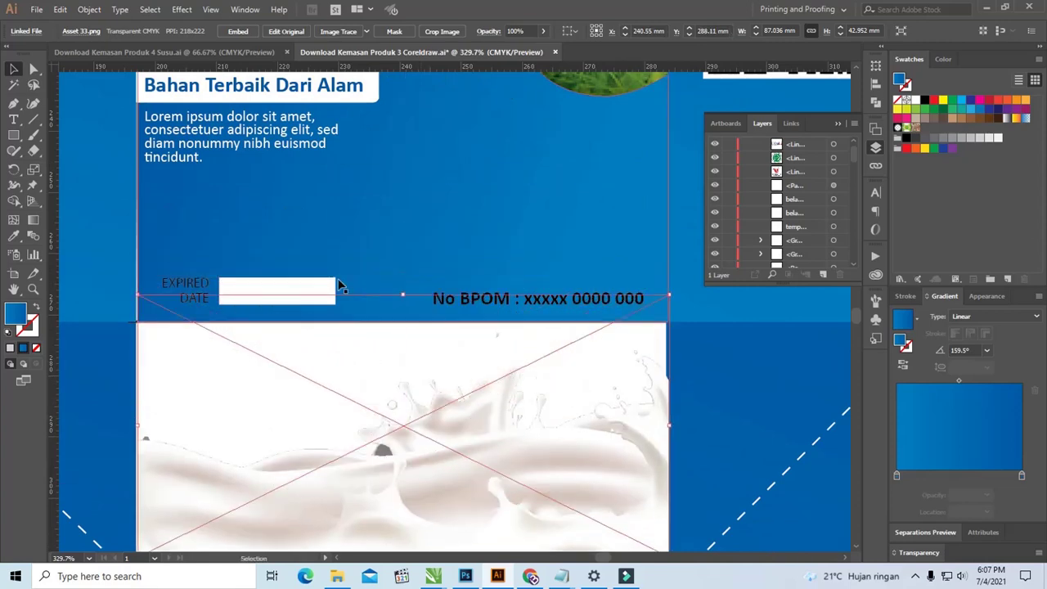
click(332, 286)
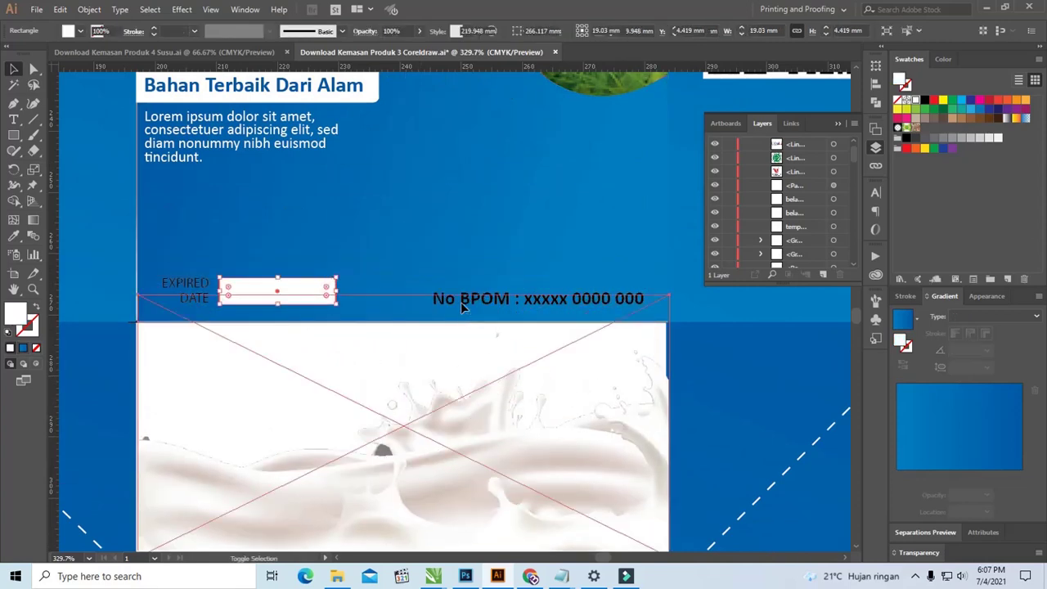
drag(474, 367, 478, 391)
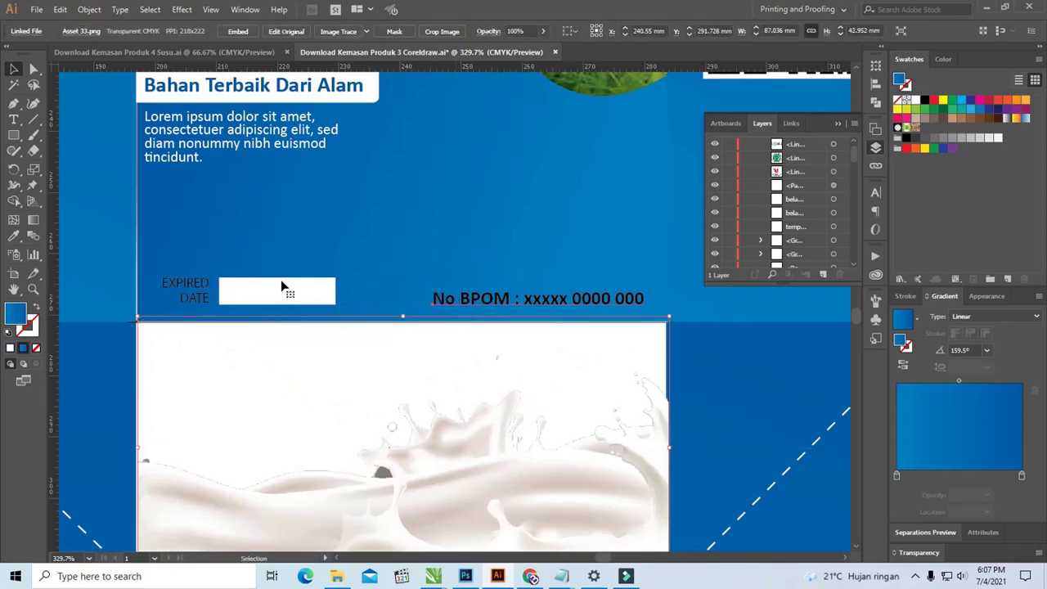
Move the milk splash up behind the EXPIRED DATE box and No BPOM text
click(245, 287)
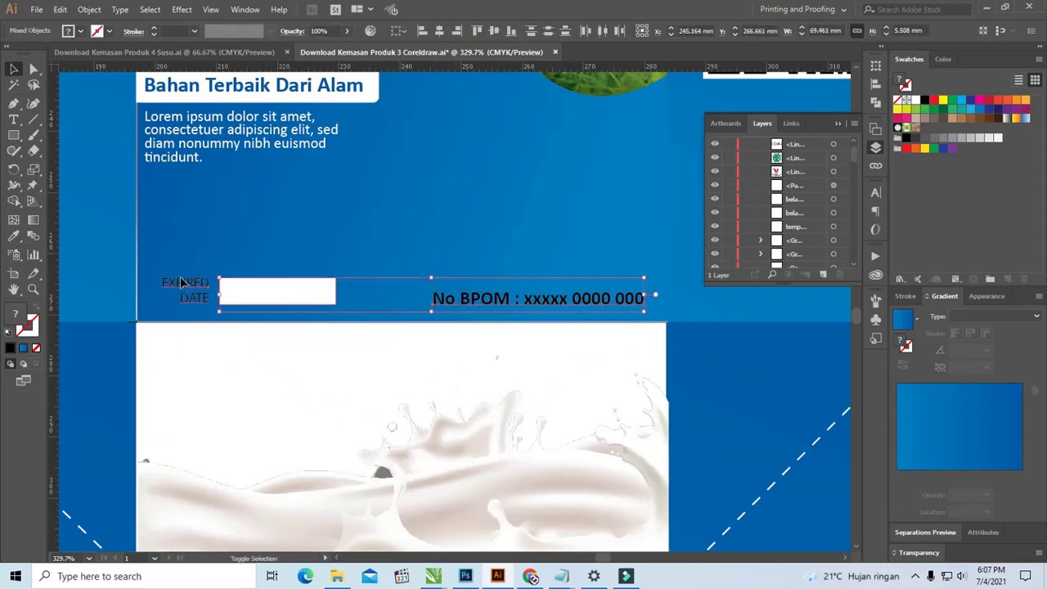
shift+click(182, 282)
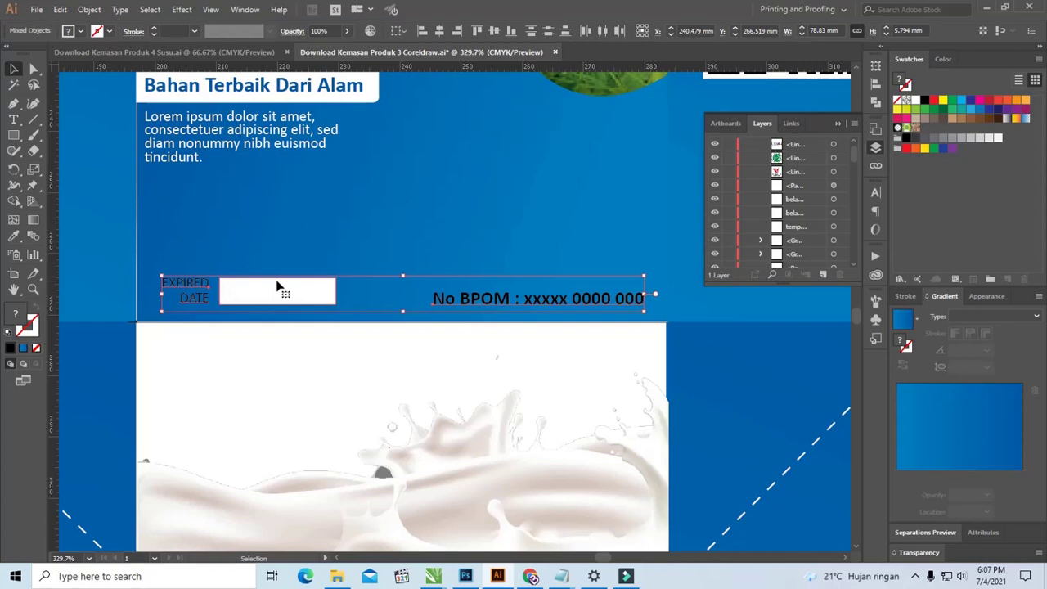
key(a)
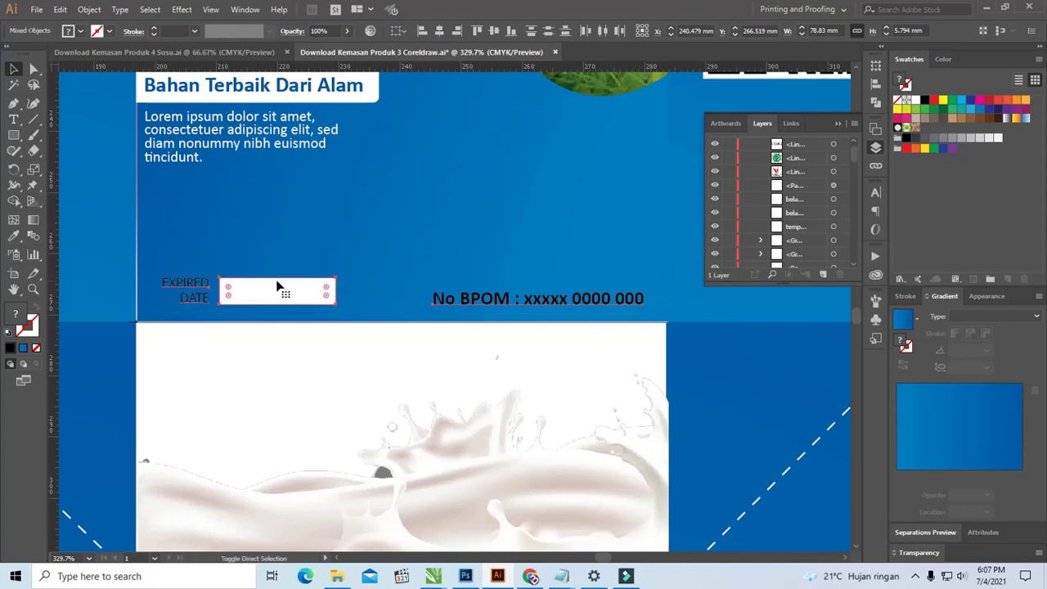
key(v)
ctrl+click(278, 286)
click(278, 286)
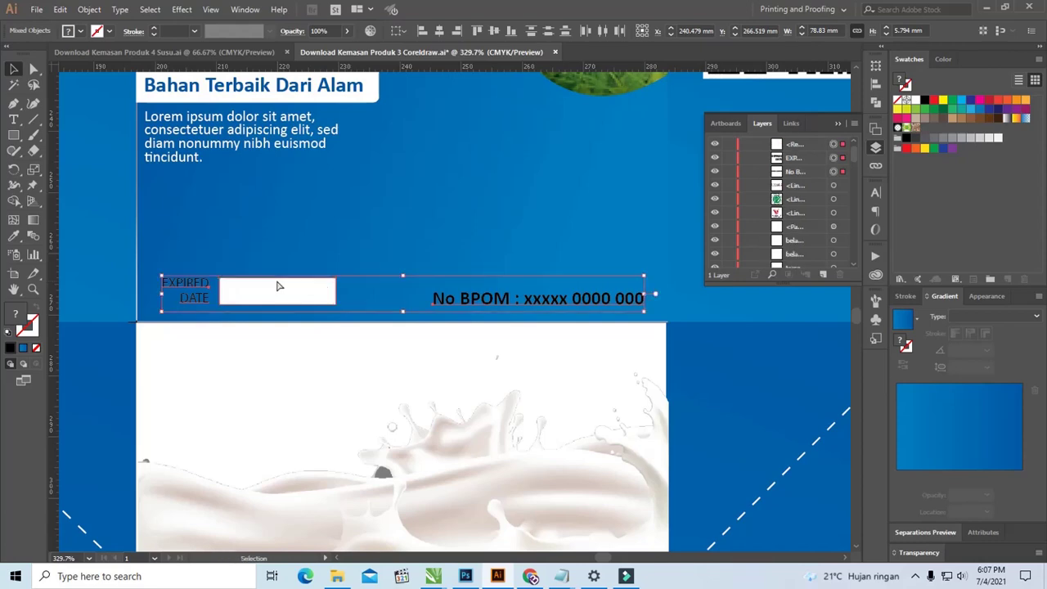
click(381, 242)
drag(417, 433, 405, 205)
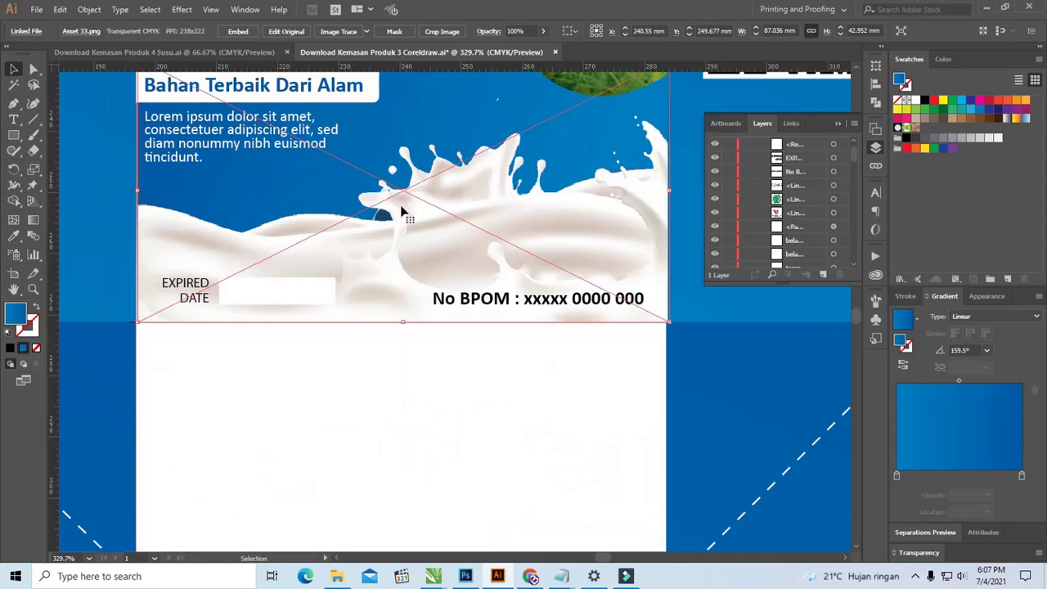
key(ctrl+minus)
key(ctrl+minus)
Select the back panel's EXPIRED DATE text, expiry box and BPOM text as a group
key(ctrl+minus)
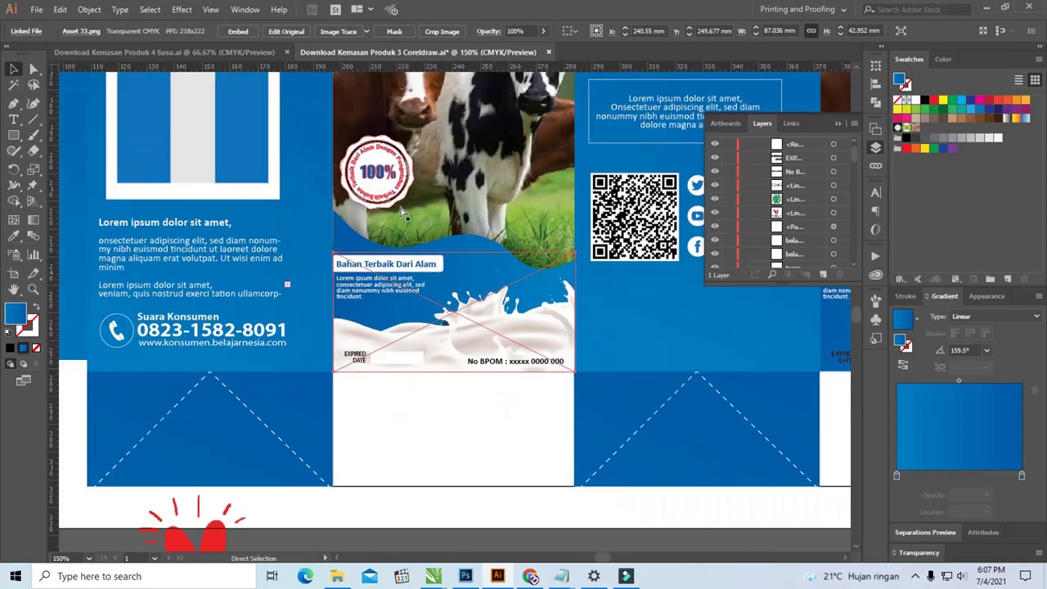
key(ctrl+minus)
drag(401, 212, 89, 219)
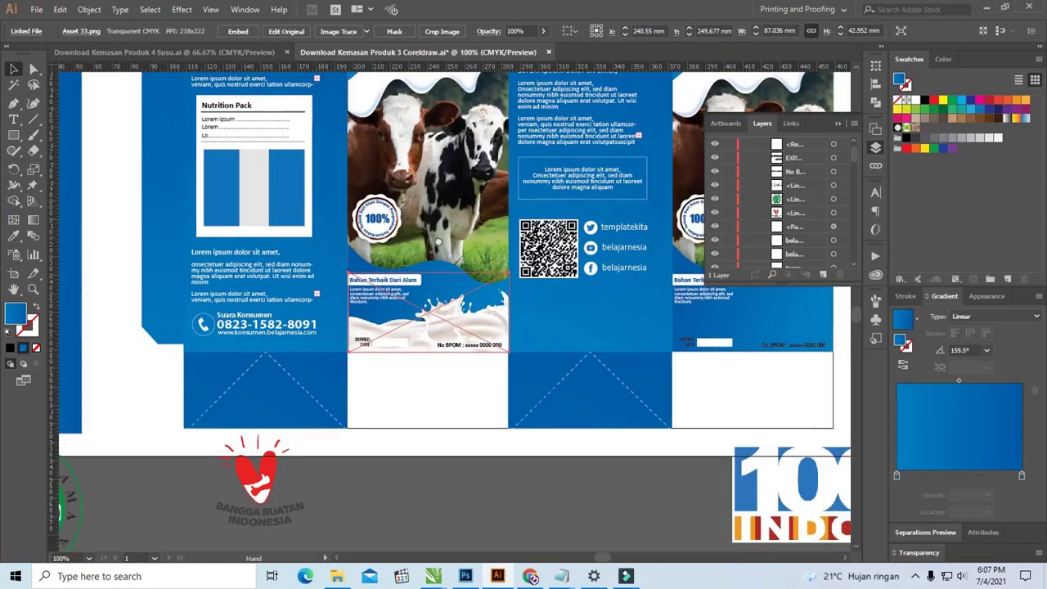
drag(295, 318, 379, 316)
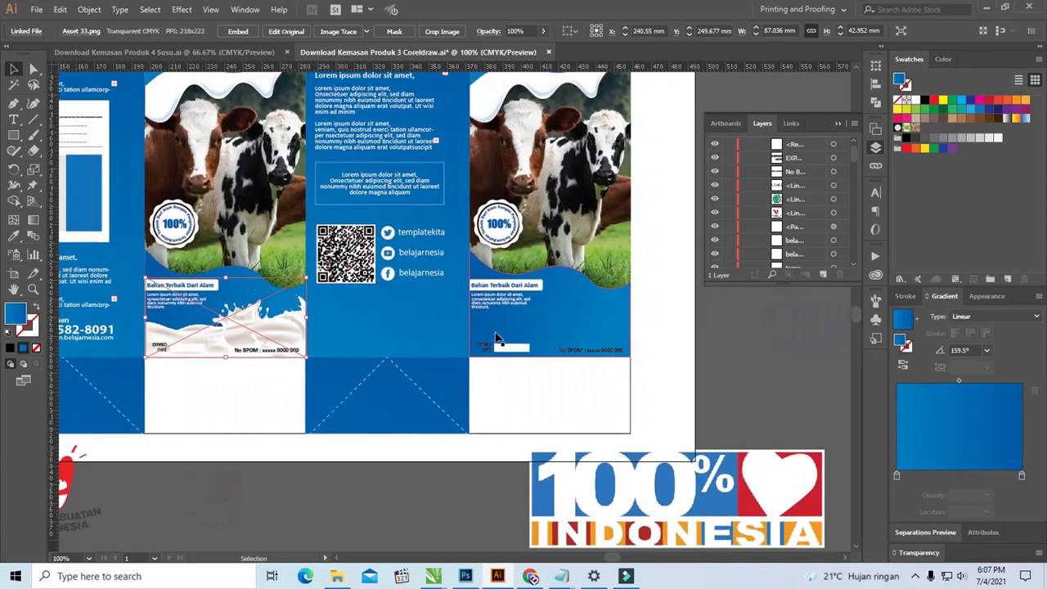
click(575, 353)
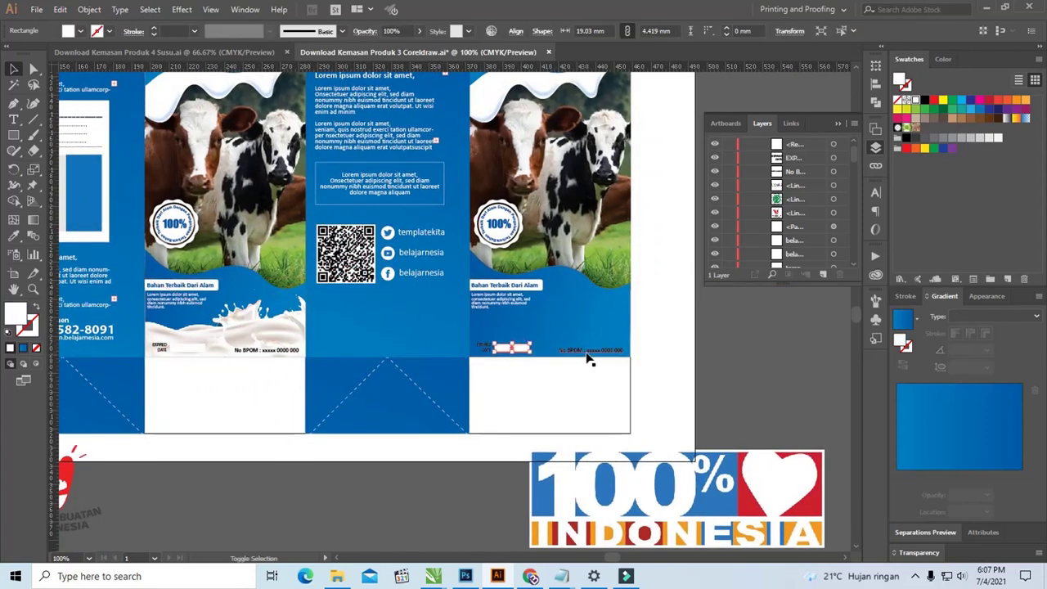
shift+click(495, 350)
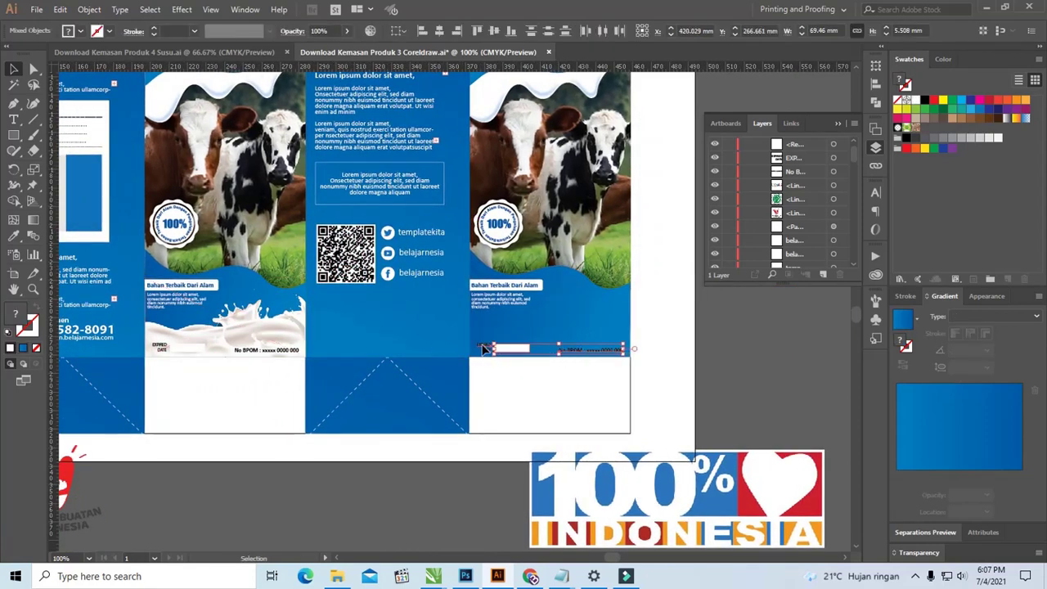
shift+click(484, 349)
key(a)
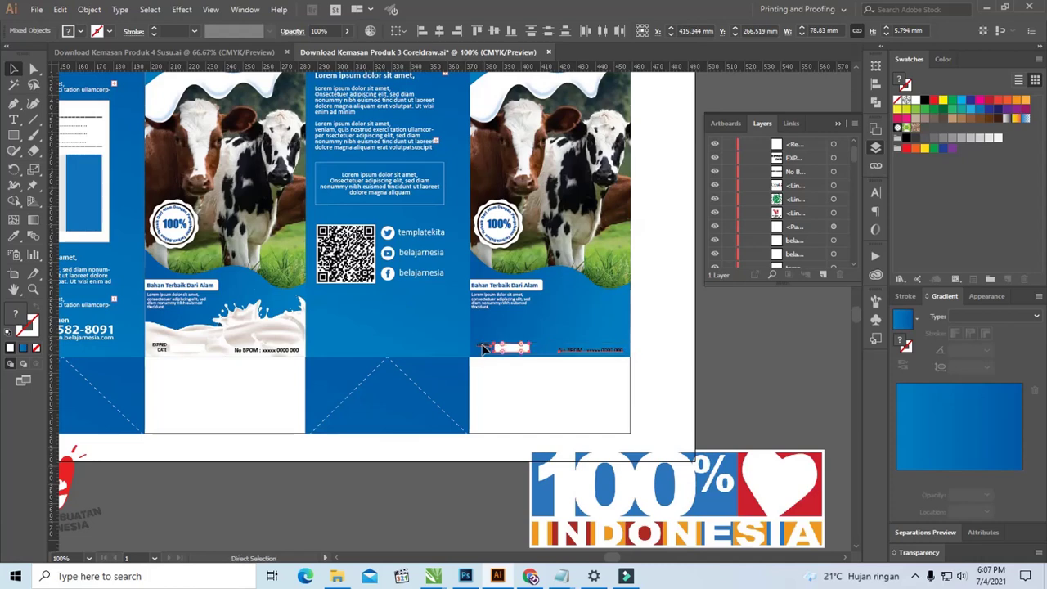
key(v)
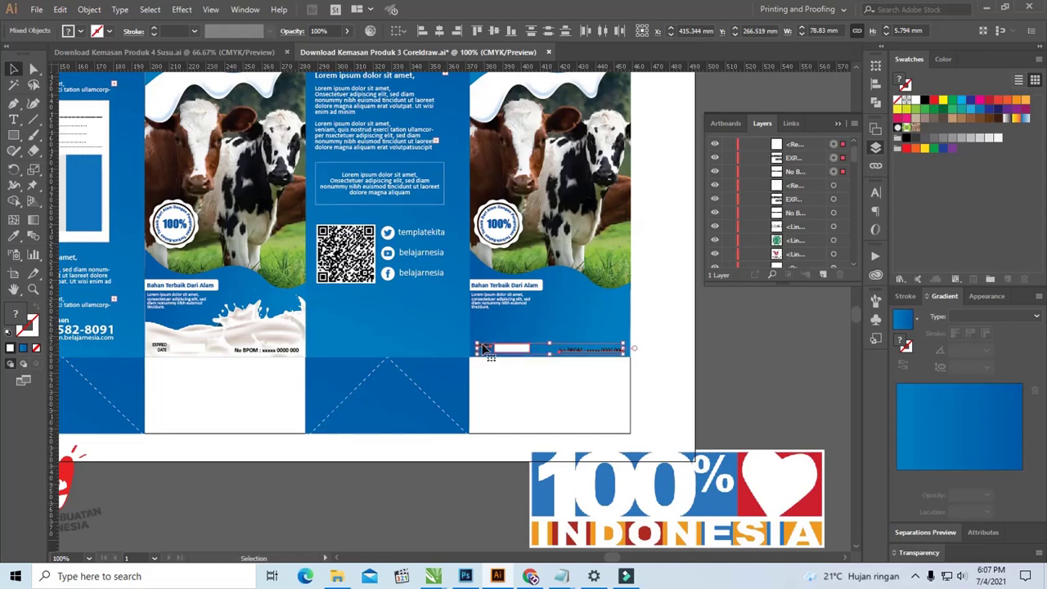
Place a copy of the milk splash on the right front panel, keeping the original
click(654, 299)
drag(397, 323, 588, 335)
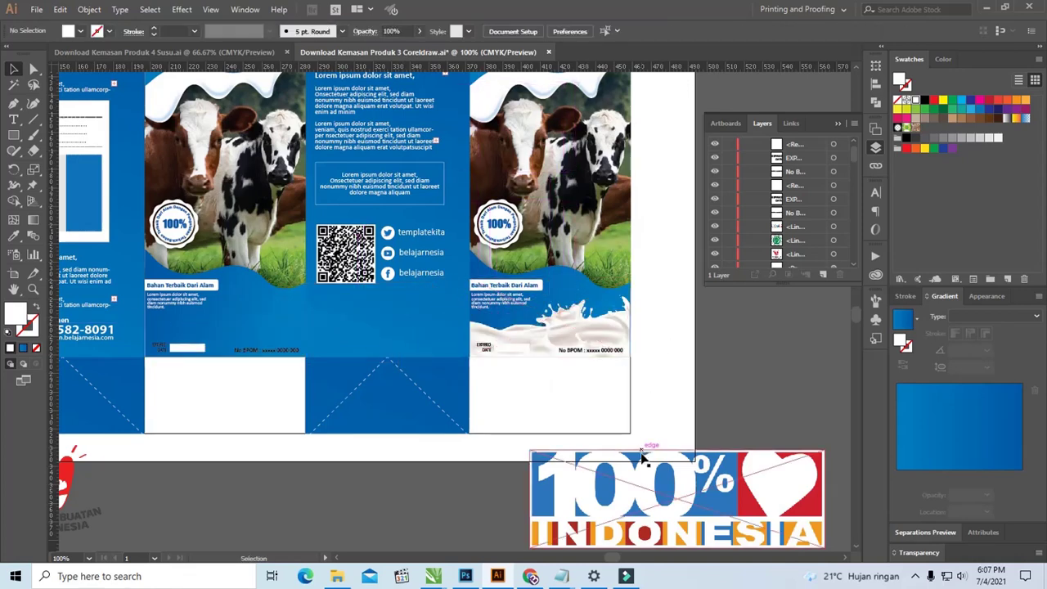
key(ctrl+z)
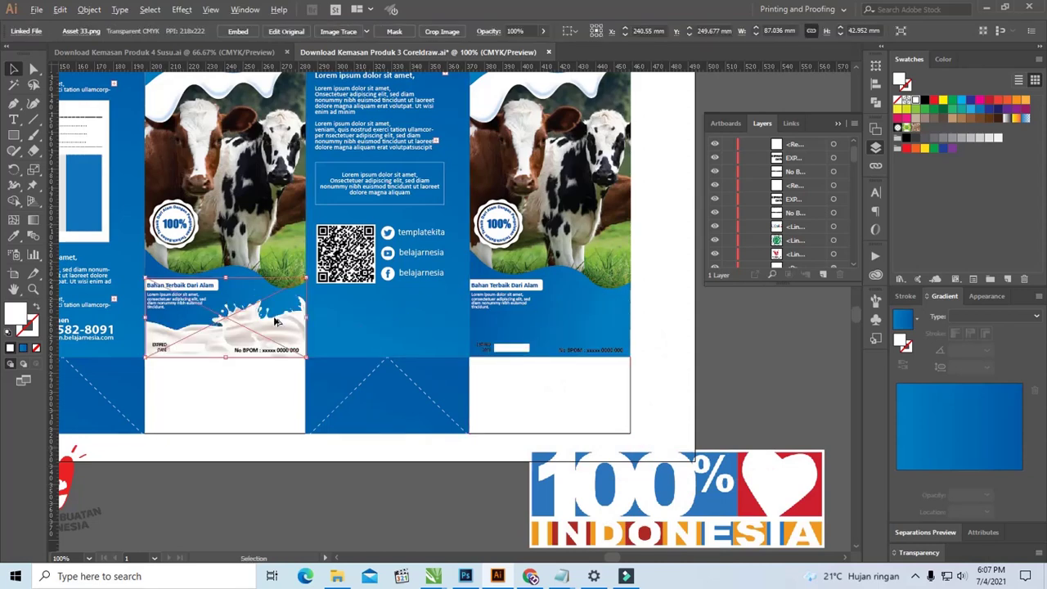
drag(276, 321, 597, 331)
Place the 100% Indonesia logo at about 53 mm wide, and move the heart logo onto the cows
click(687, 345)
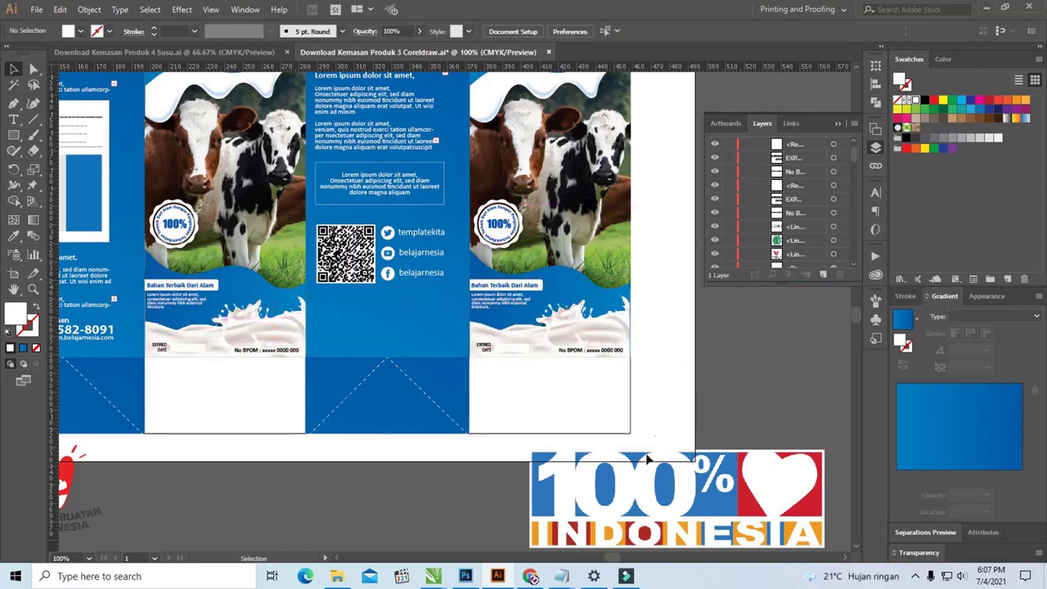
drag(677, 490, 507, 344)
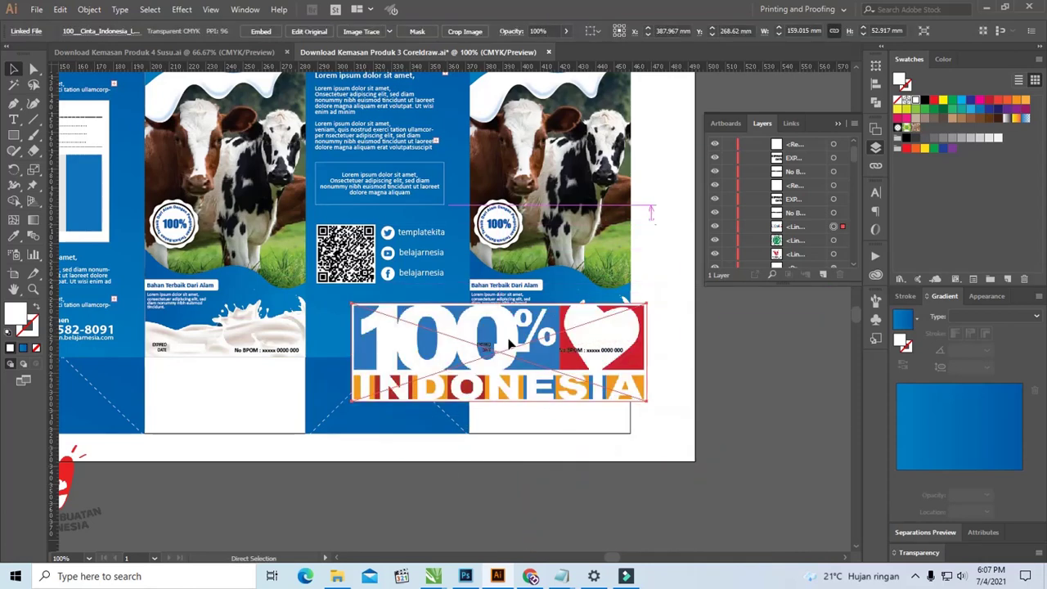
key(ctrl+minus)
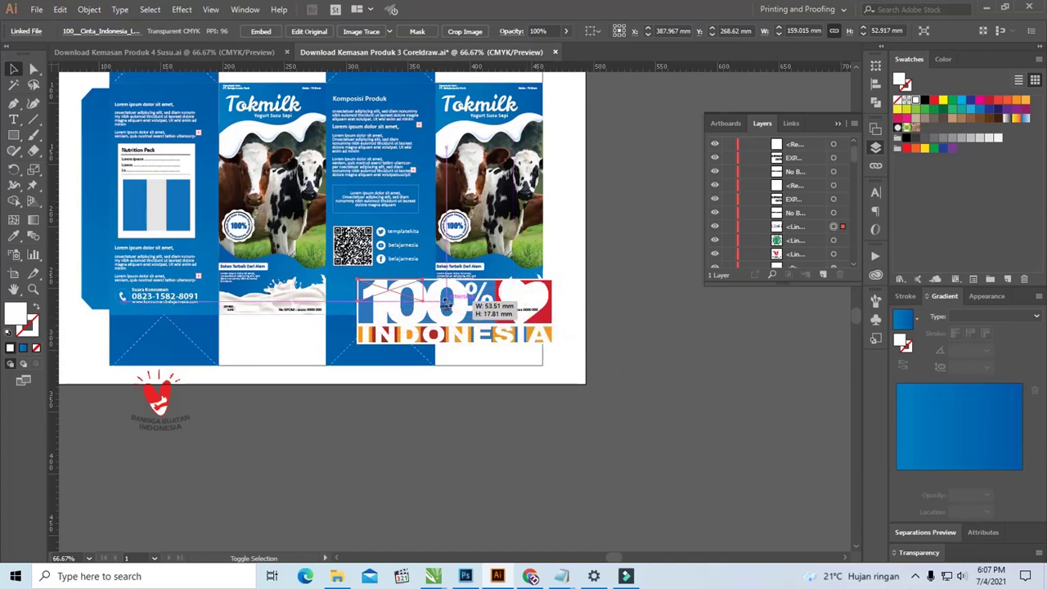
mouse_move(509, 325)
mouse_down()
mouse_move(378, 291)
mouse_move(363, 297)
mouse_up()
click(174, 396)
mouse_move(173, 396)
mouse_down()
mouse_move(317, 204)
mouse_move(293, 228)
mouse_move(292, 245)
mouse_move(326, 211)
mouse_move(305, 239)
mouse_up()
Shrink the halal logo to about 22 mm and set it beside the 100% badge
key(ctrl+minus)
key(ctrl+minus)
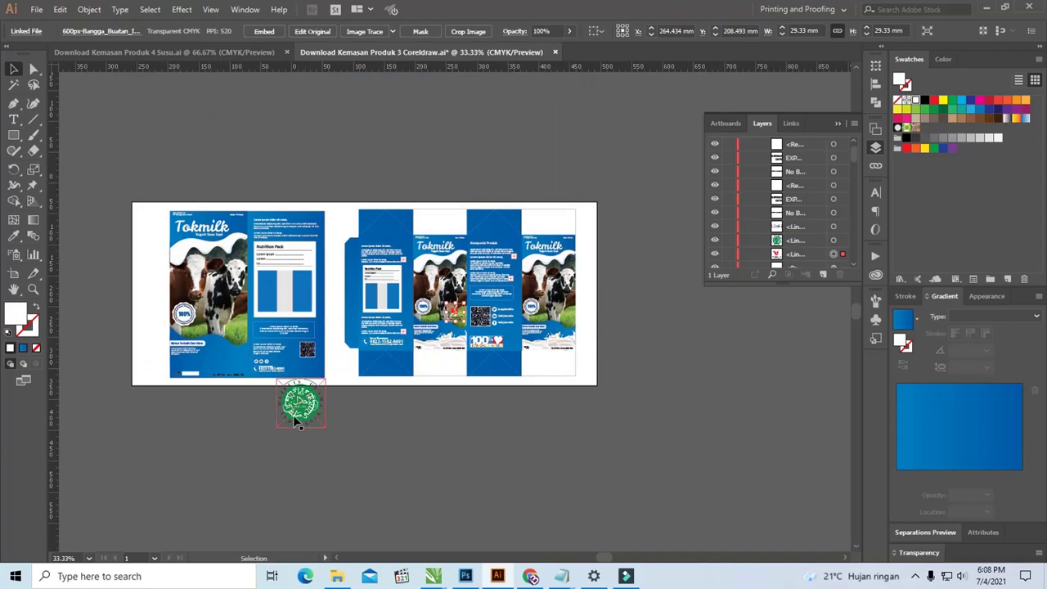
mouse_move(296, 420)
mouse_down()
mouse_move(440, 304)
mouse_move(475, 326)
mouse_move(465, 329)
mouse_up()
key(z)
key(v)
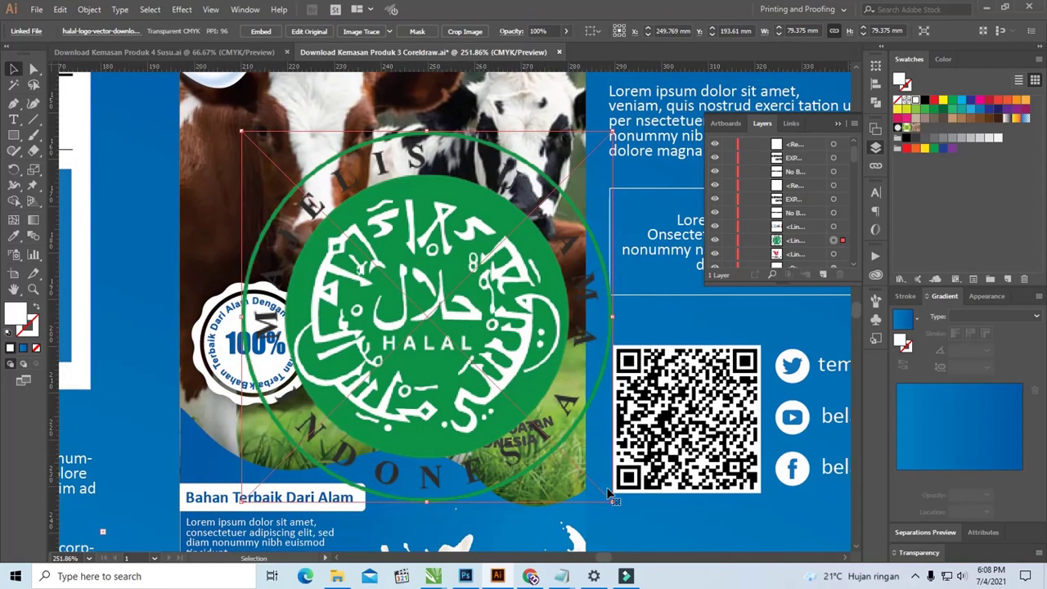
drag(611, 495, 405, 293)
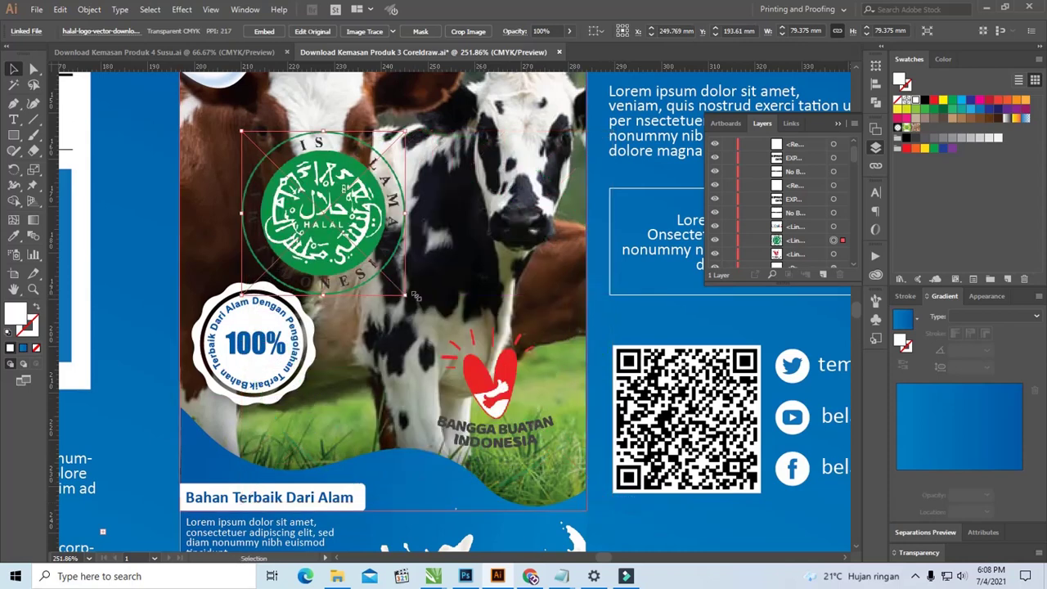
drag(342, 224, 391, 357)
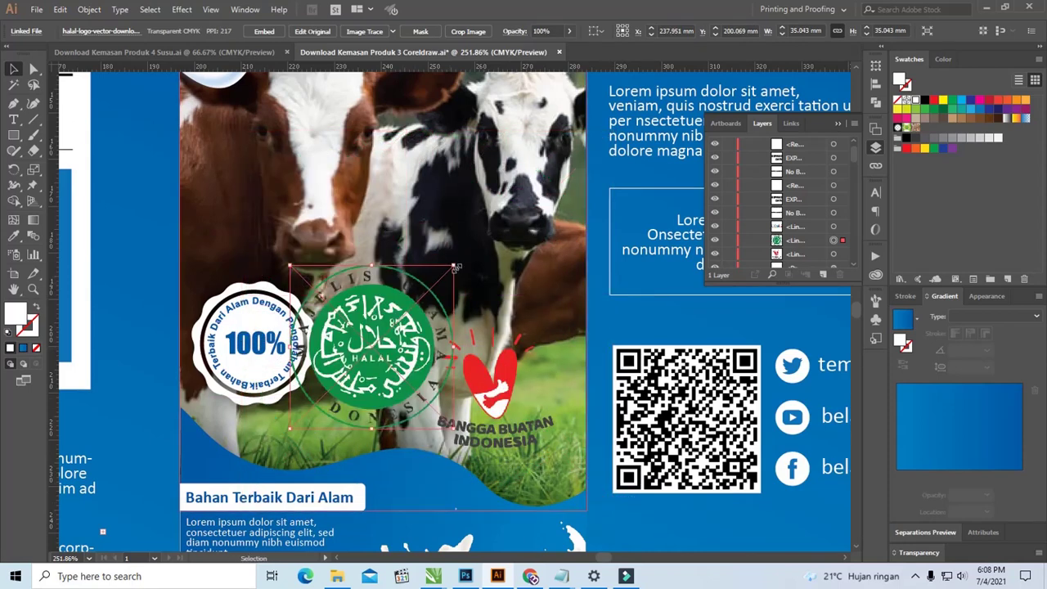
mouse_move(456, 267)
mouse_down()
mouse_move(419, 331)
mouse_move(406, 329)
mouse_move(396, 362)
mouse_move(415, 360)
mouse_up()
Move the halal and Bangga Buatan logos together right onto the grass
shift+click(490, 372)
mouse_move(526, 335)
mouse_down()
mouse_move(562, 335)
mouse_move(520, 362)
mouse_move(557, 390)
mouse_up()
mouse_move(444, 511)
mouse_down()
mouse_move(448, 307)
mouse_move(463, 211)
mouse_up()
click(473, 362)
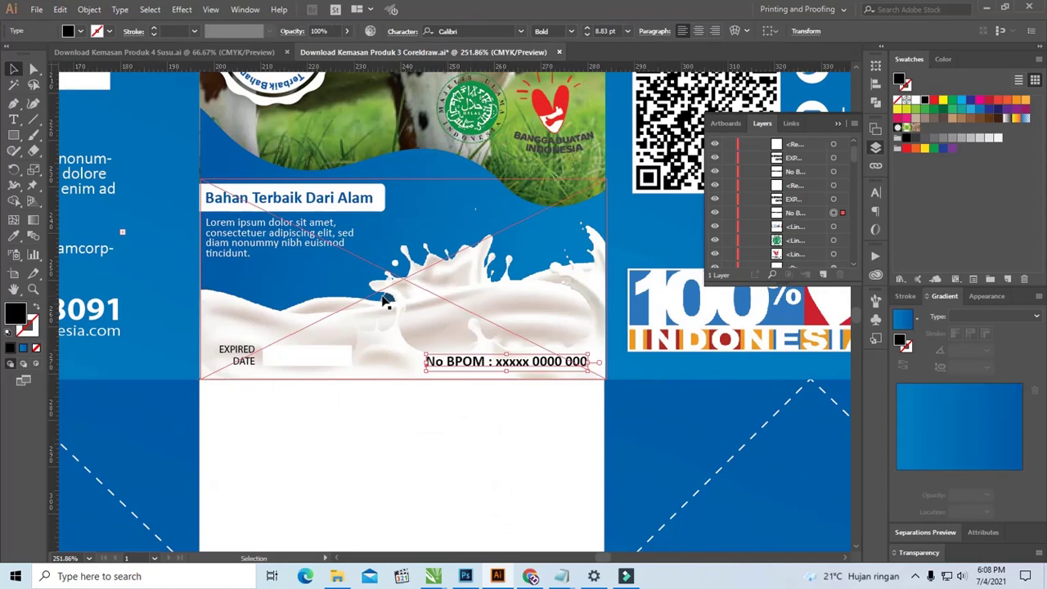
scroll(387, 301, down, 2)
scroll(387, 301, down, 3)
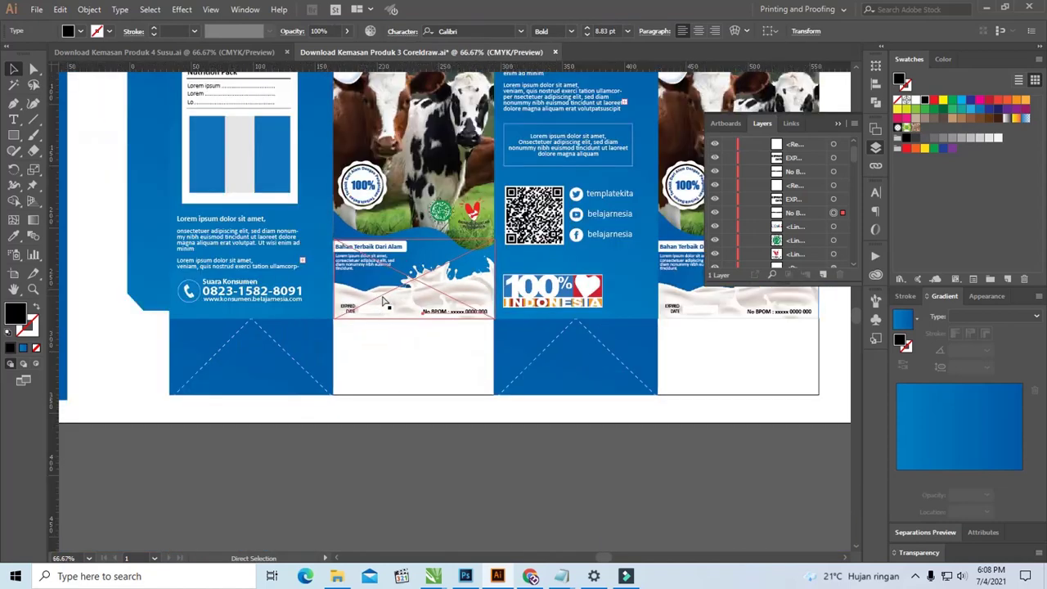
scroll(387, 301, down, 1)
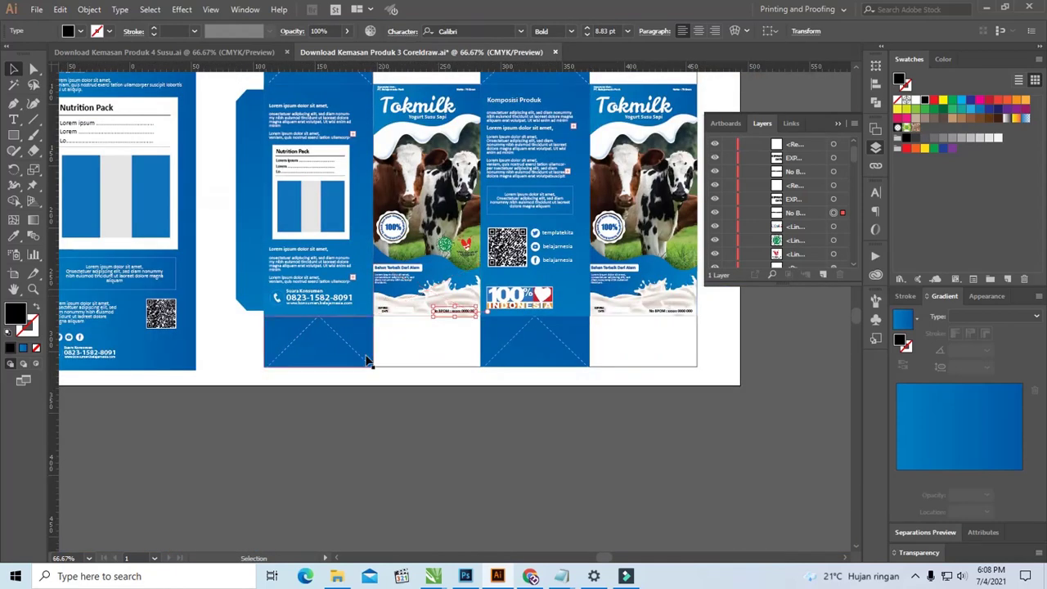
scroll(210, 263, up, 2)
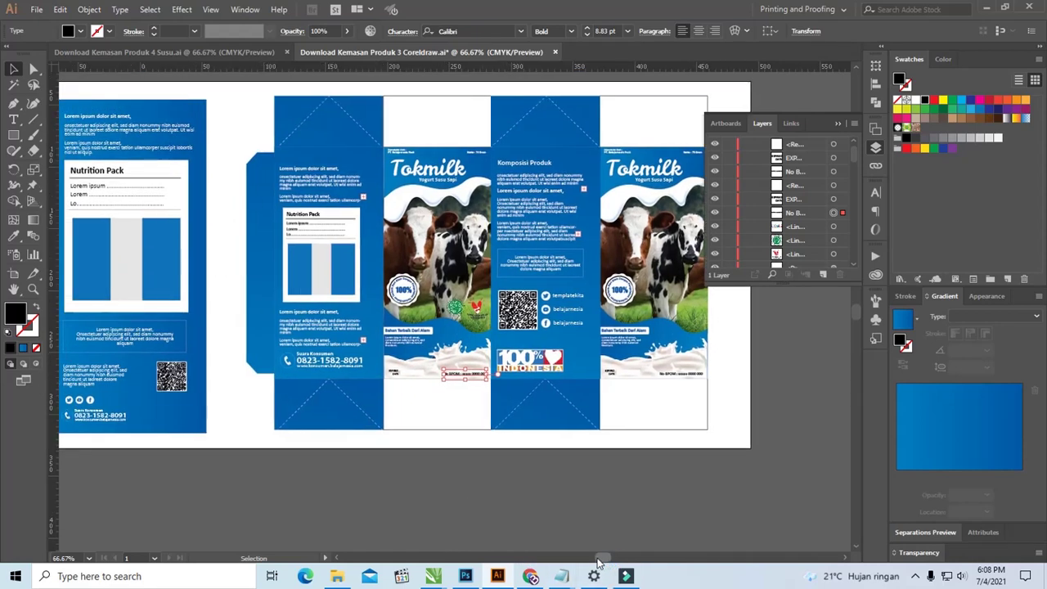
mouse_move(605, 558)
mouse_down()
mouse_move(585, 560)
mouse_move(595, 559)
mouse_up()
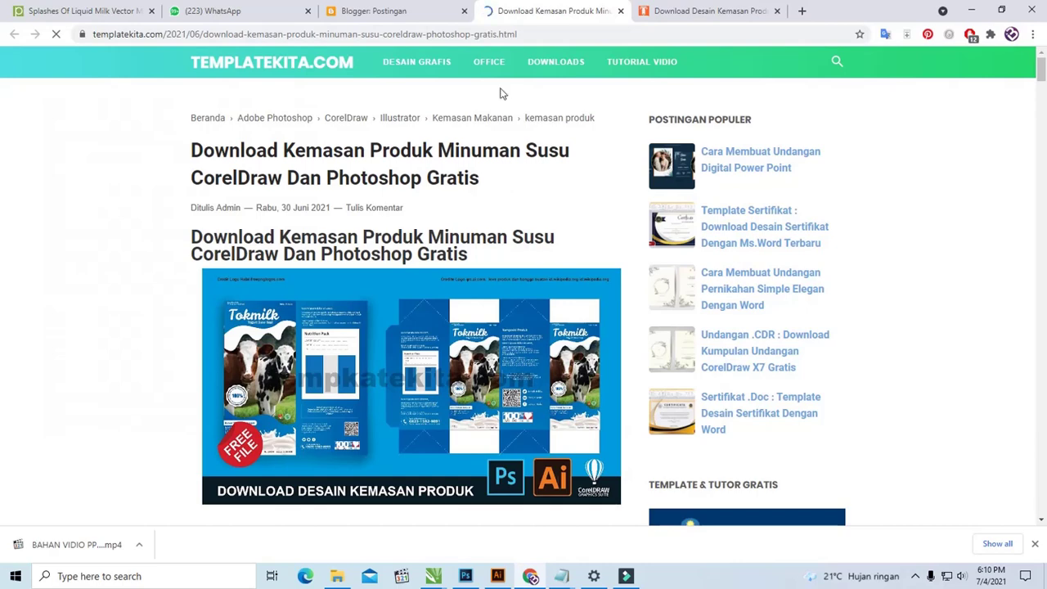
Scroll through the Download Kemasan Produk Minuman article looking for its download buttons
click(670, 8)
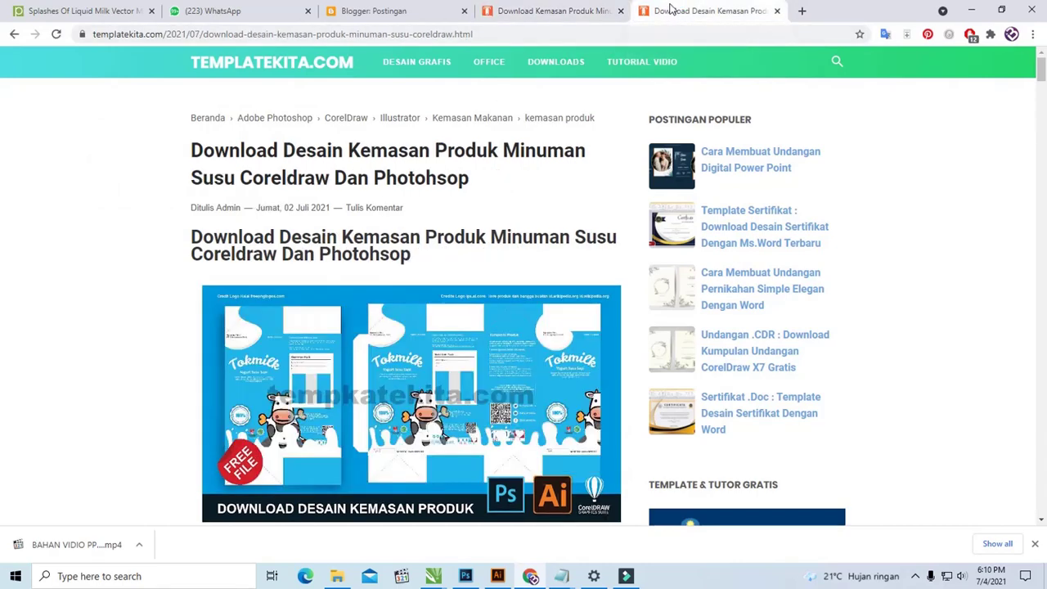
click(572, 11)
scroll(582, 152, down, 3)
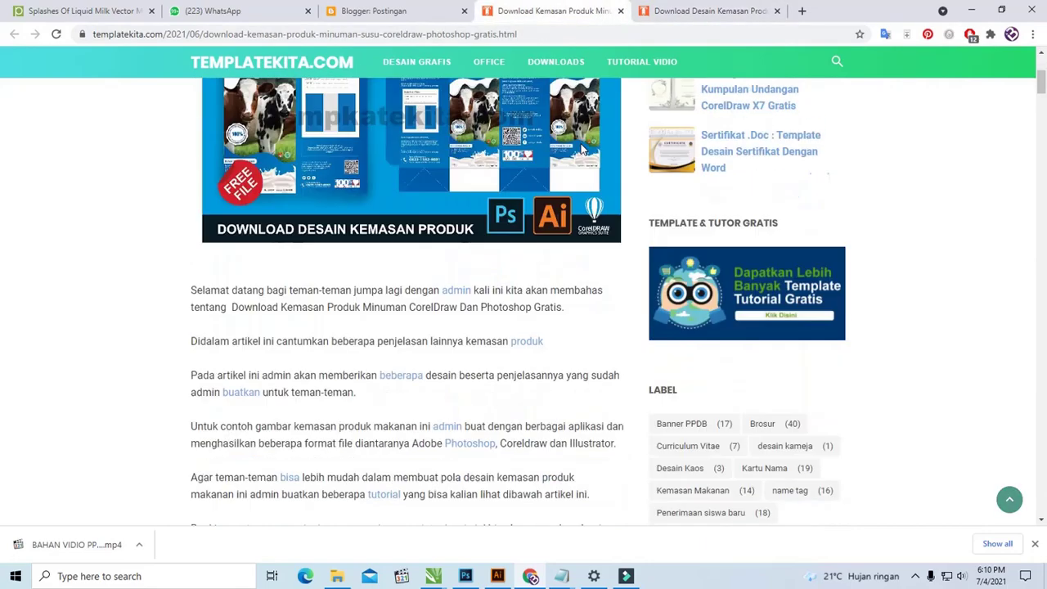
scroll(583, 147, down, 4)
scroll(585, 143, down, 3)
scroll(591, 139, down, 4)
scroll(595, 135, down, 3)
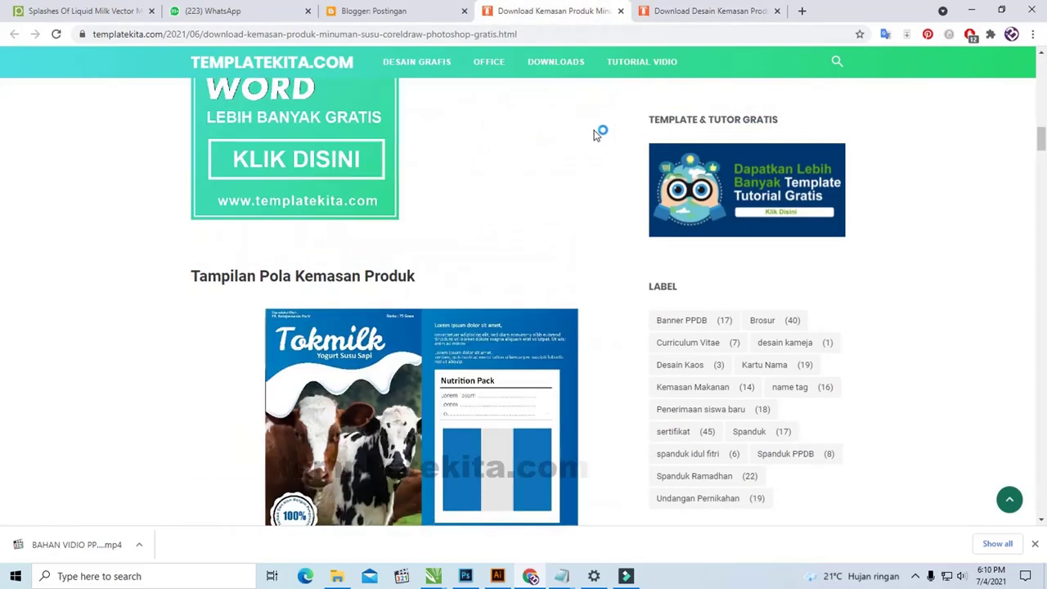
scroll(596, 135, down, 3)
scroll(596, 134, up, 2)
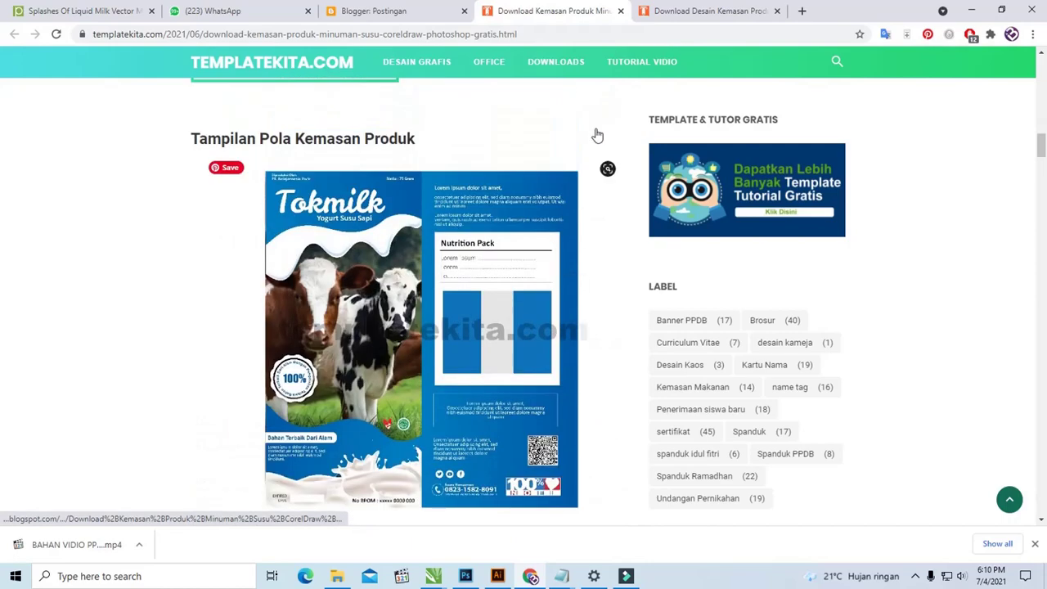
scroll(598, 135, down, 4)
scroll(600, 134, down, 3)
scroll(601, 135, down, 4)
scroll(601, 135, down, 4)
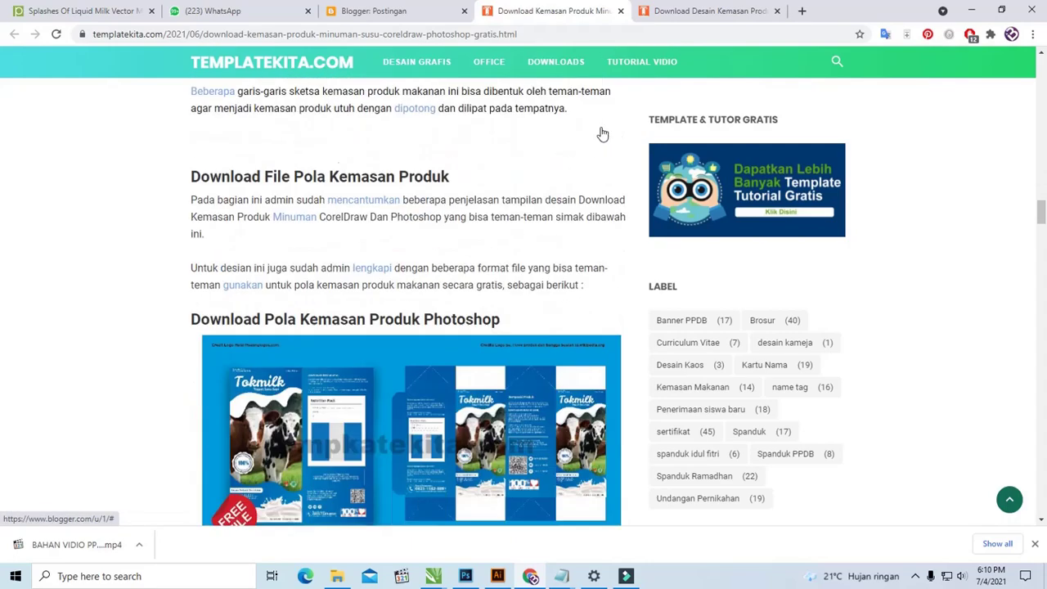
scroll(600, 133, down, 3)
scroll(540, 152, down, 1)
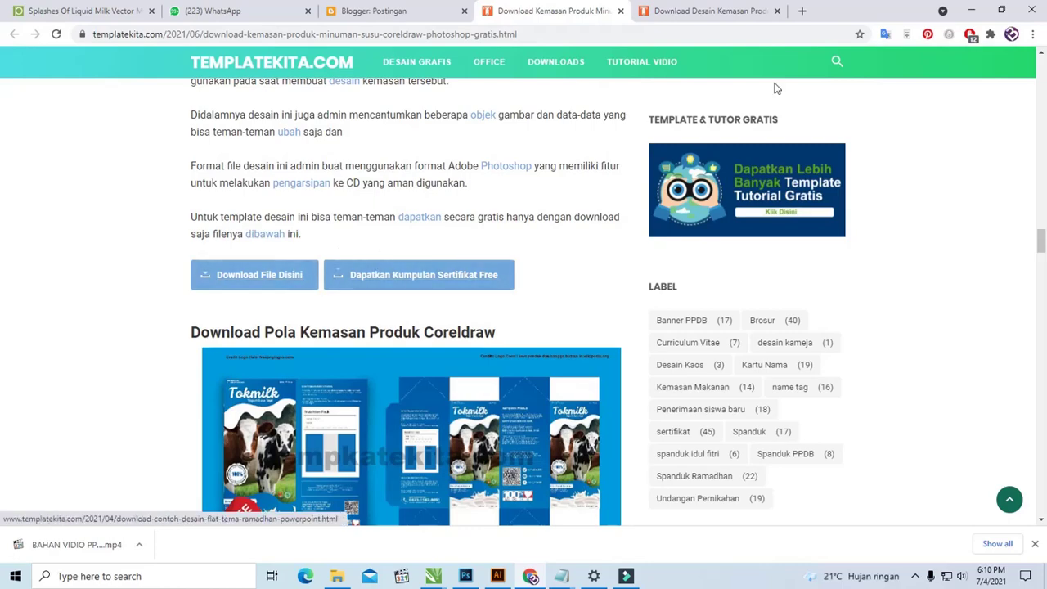
Follow the Download Desain Kemasan Produk article's Download File Disini link to Google Drive
click(736, 8)
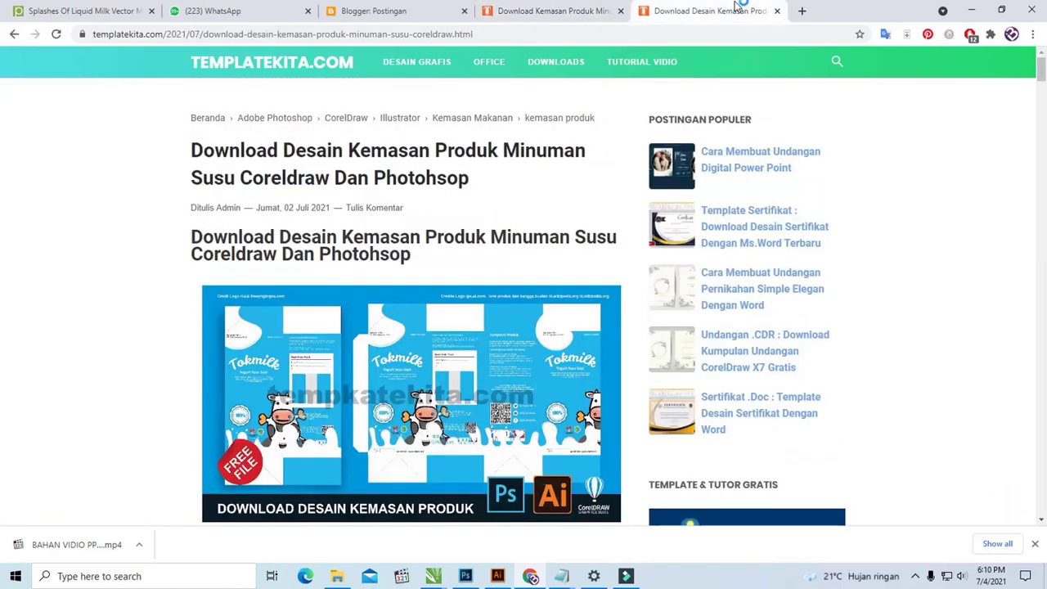
scroll(451, 206, down, 4)
scroll(475, 192, down, 4)
scroll(486, 191, down, 4)
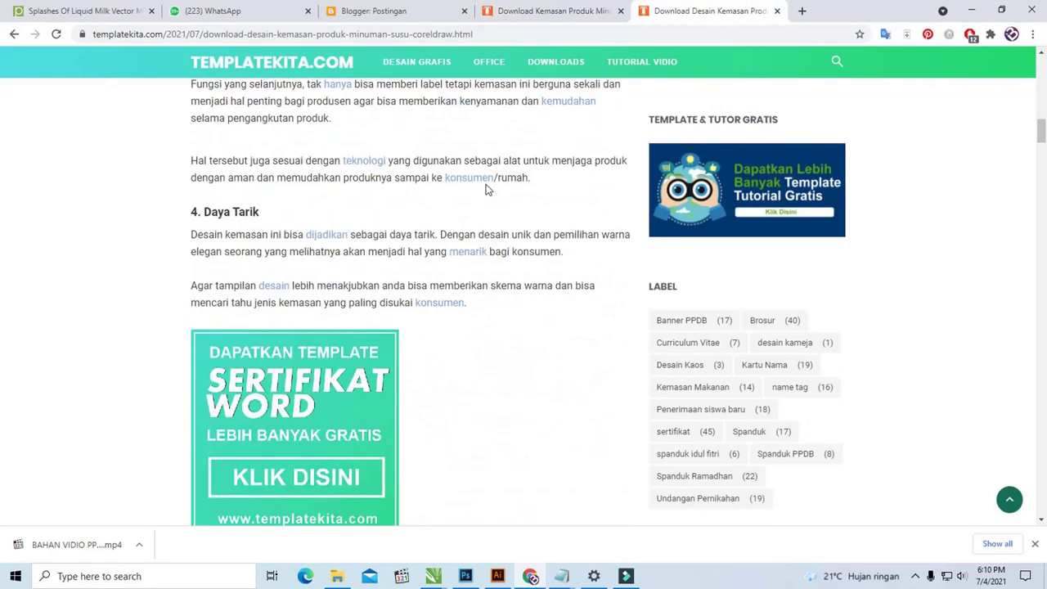
scroll(496, 191, down, 4)
scroll(497, 191, down, 4)
scroll(497, 187, down, 4)
scroll(497, 188, down, 4)
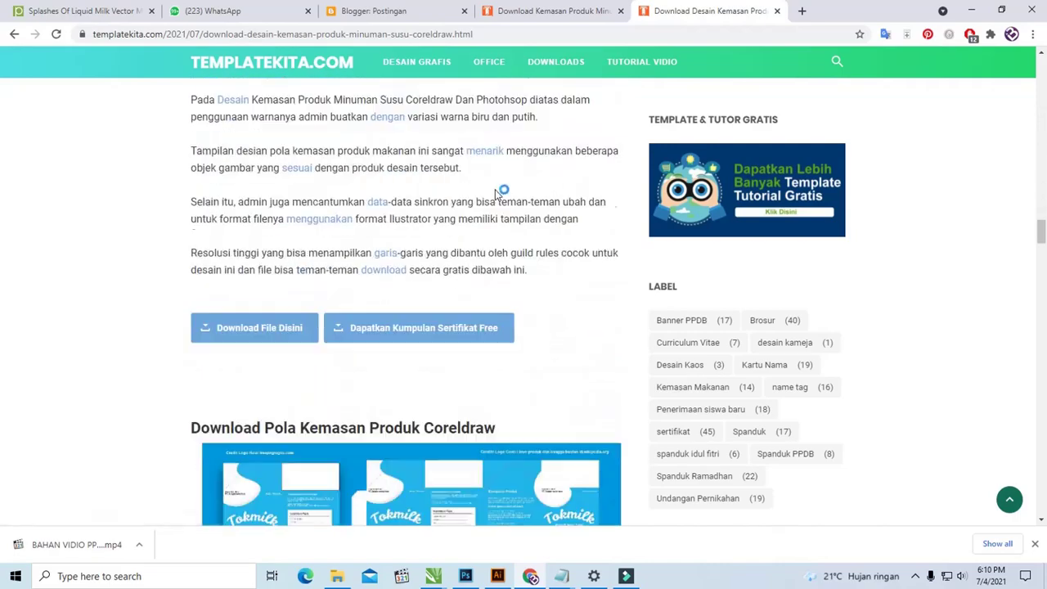
scroll(498, 193, down, 4)
scroll(495, 193, down, 2)
scroll(491, 194, down, 4)
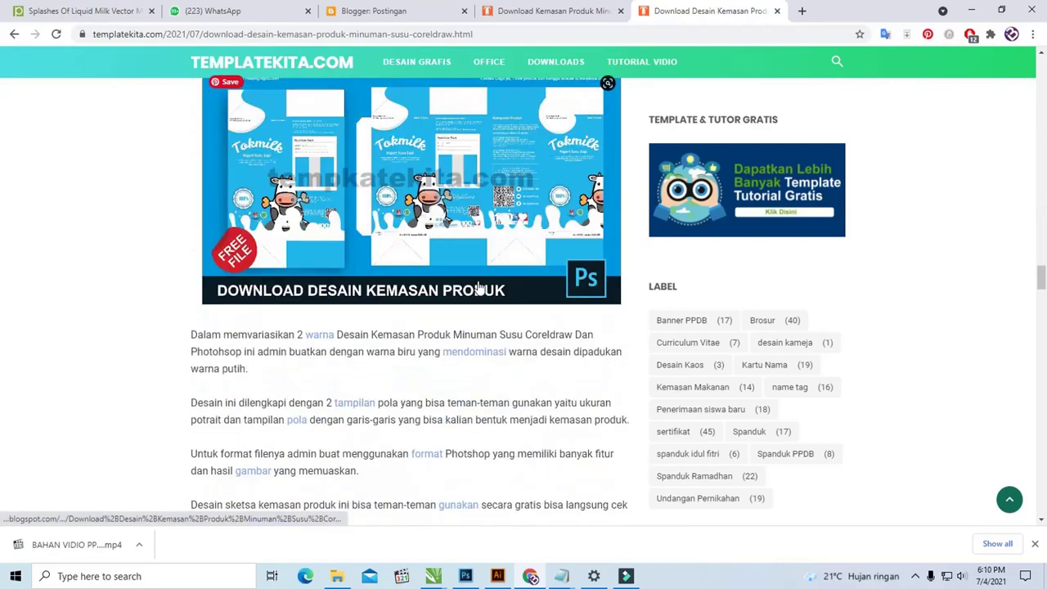
scroll(524, 231, up, 3)
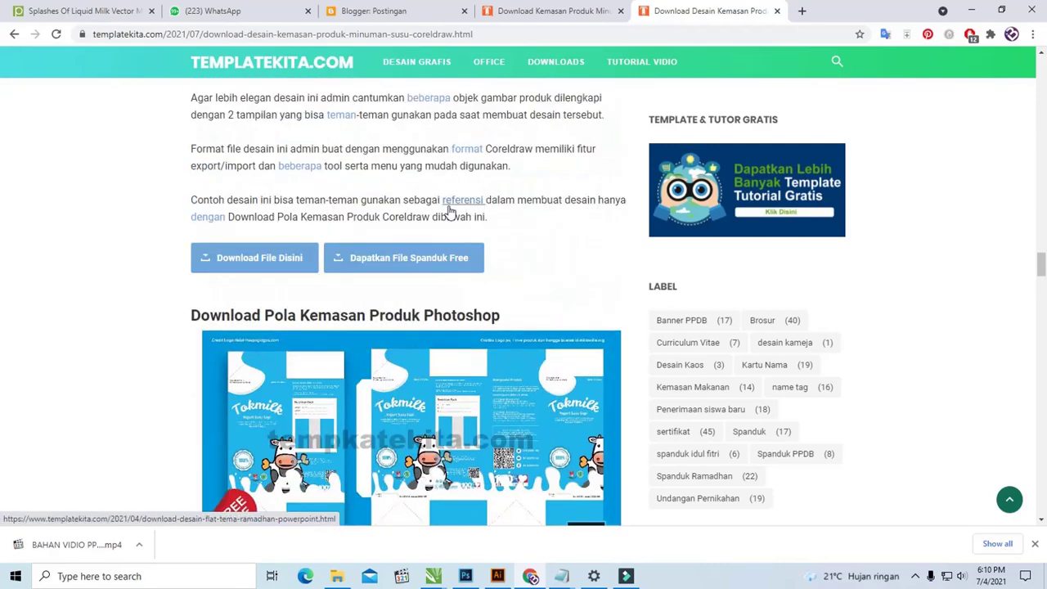
click(267, 266)
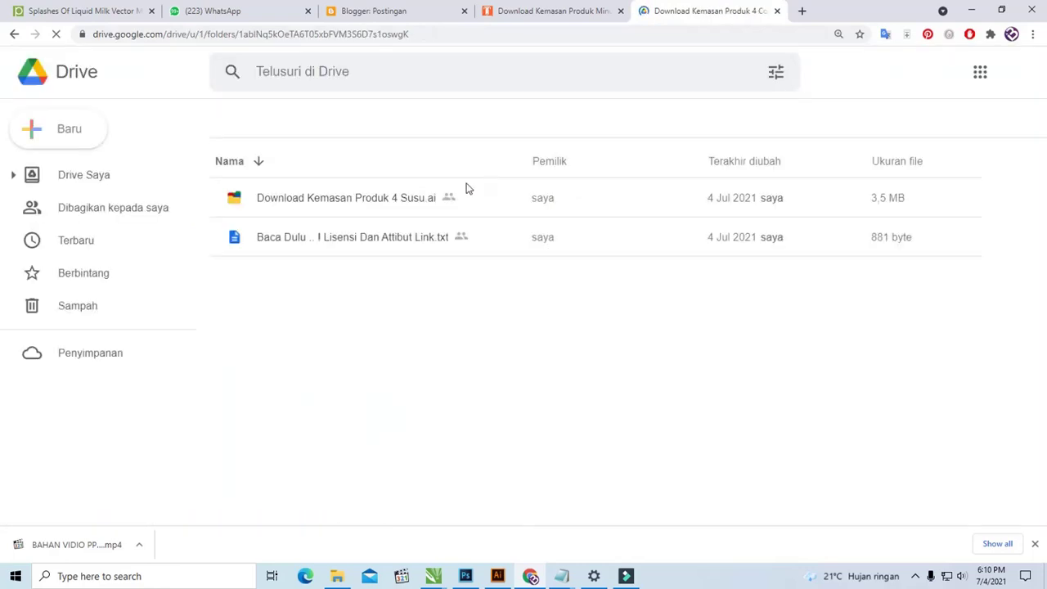
click(333, 245)
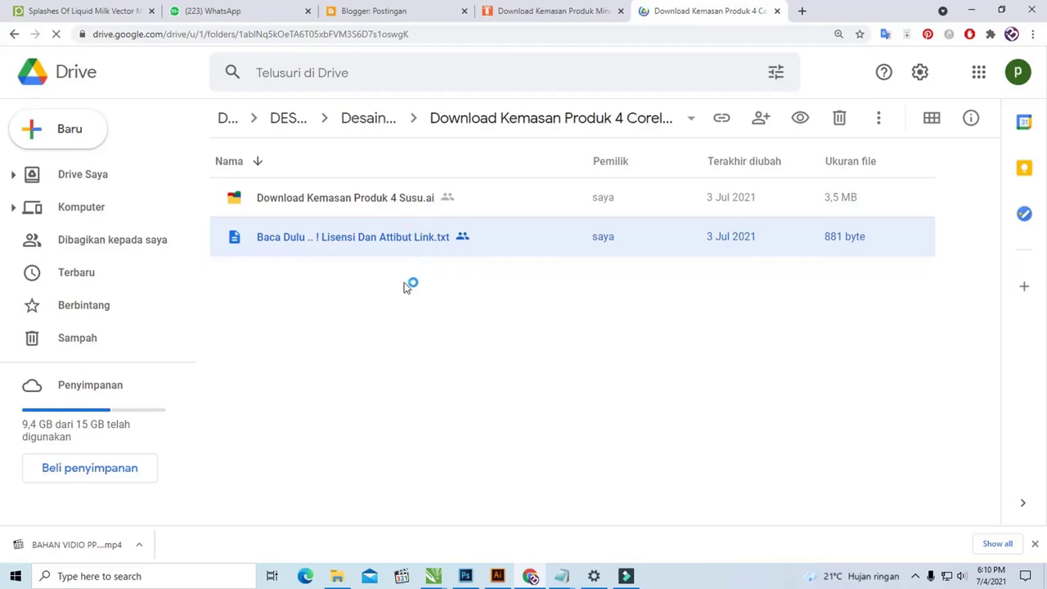
click(406, 238)
key(Escape)
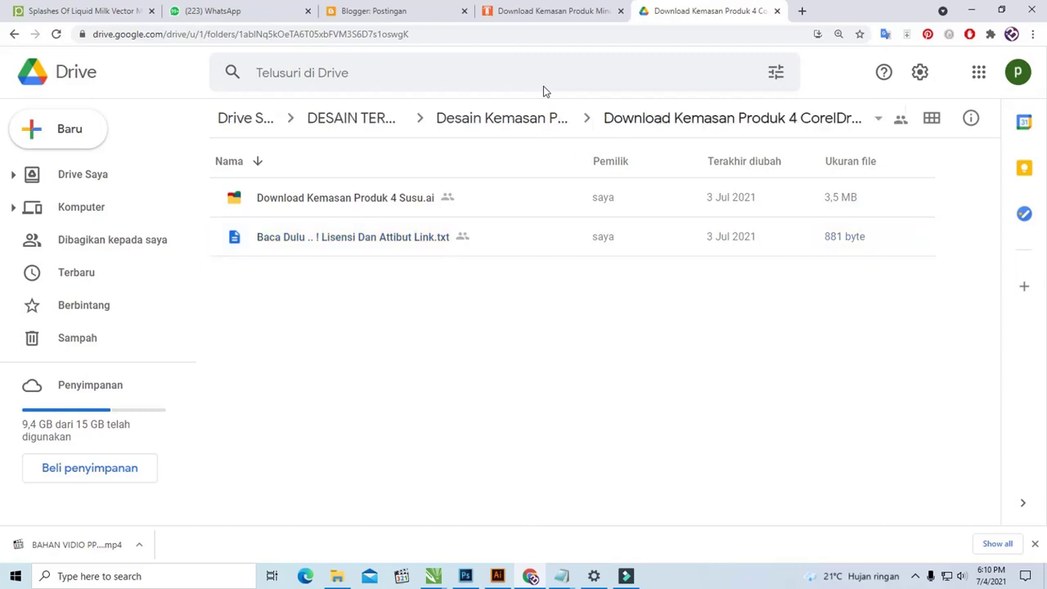